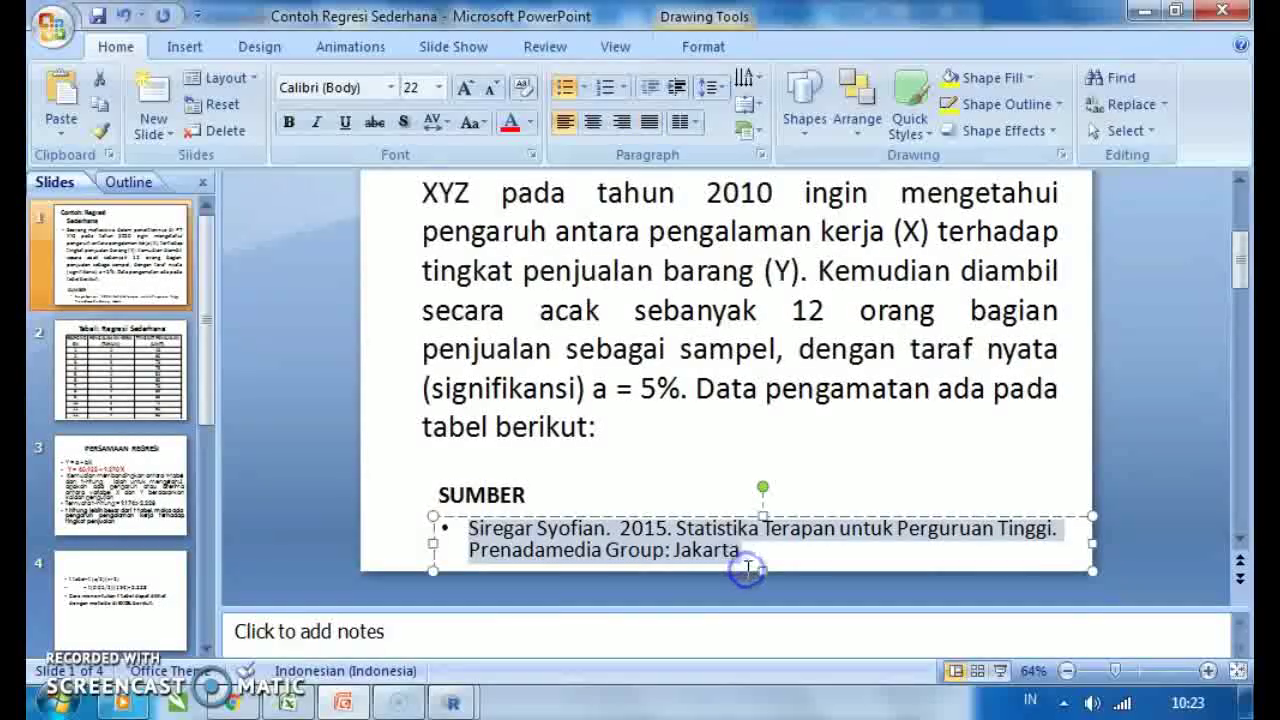
Review the regression data table on slide 2, from the column headings down to respondent 12
click(693, 448)
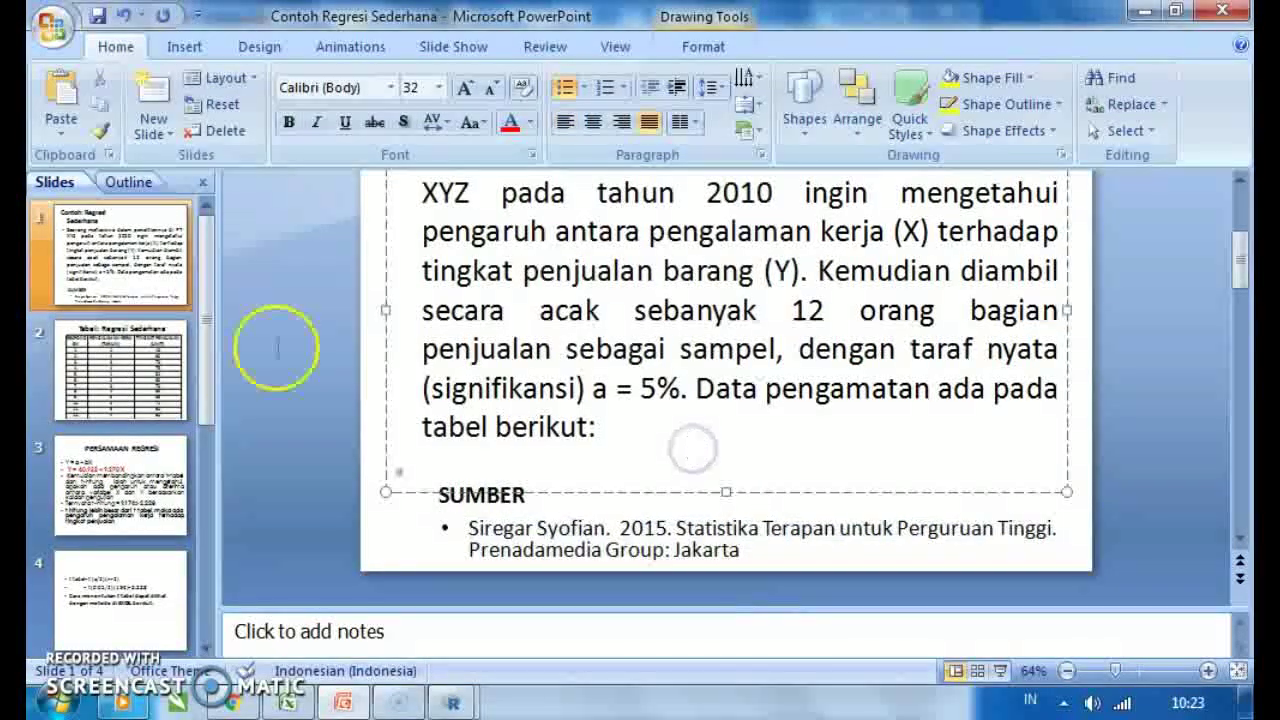
click(138, 340)
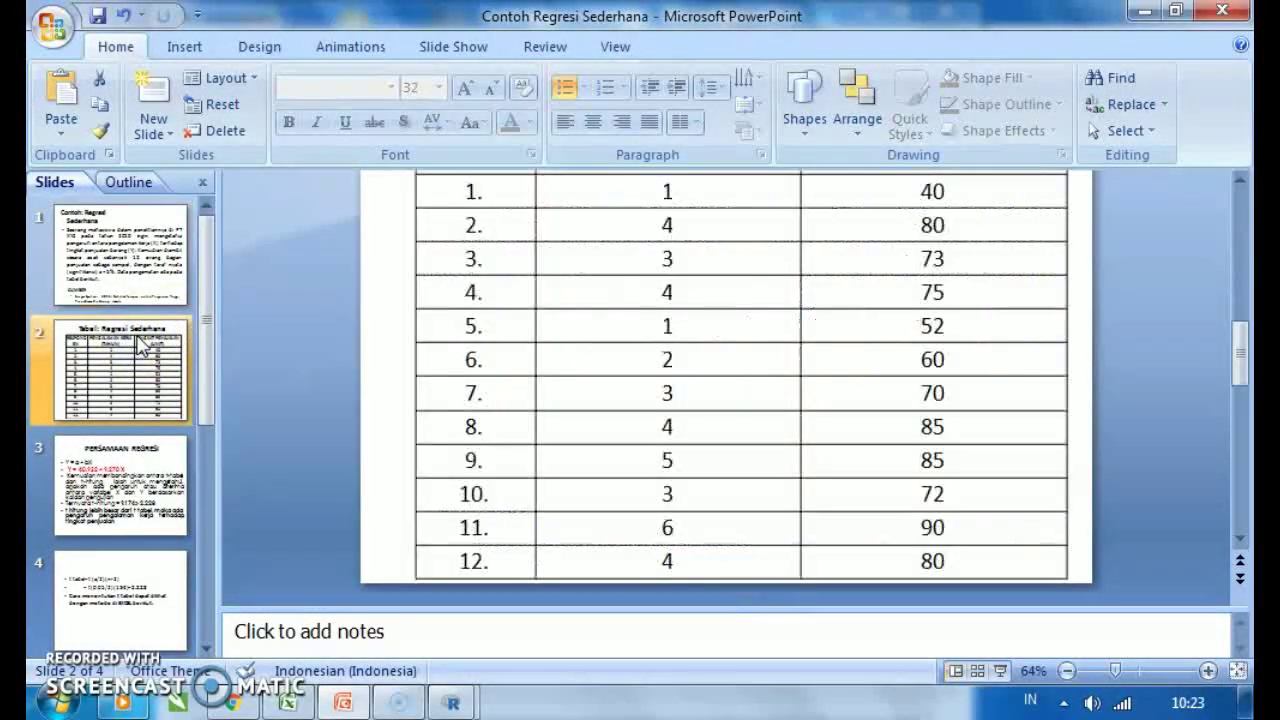
click(855, 230)
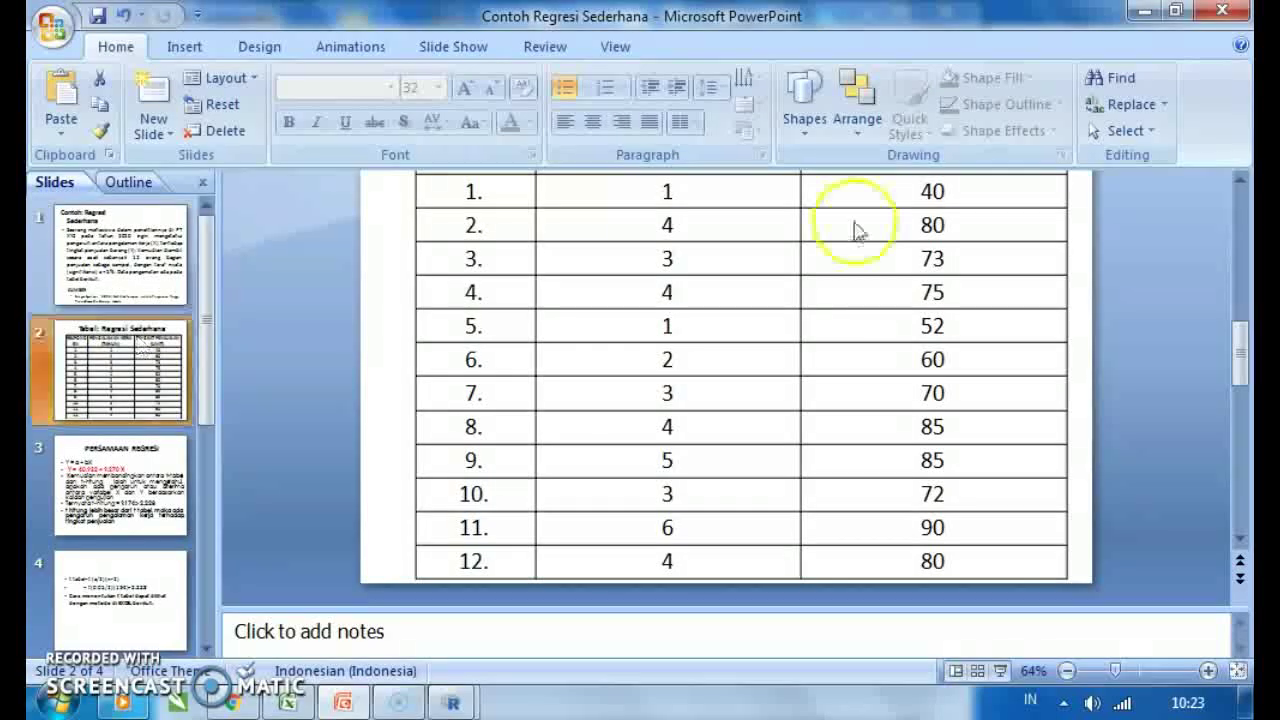
click(1242, 231)
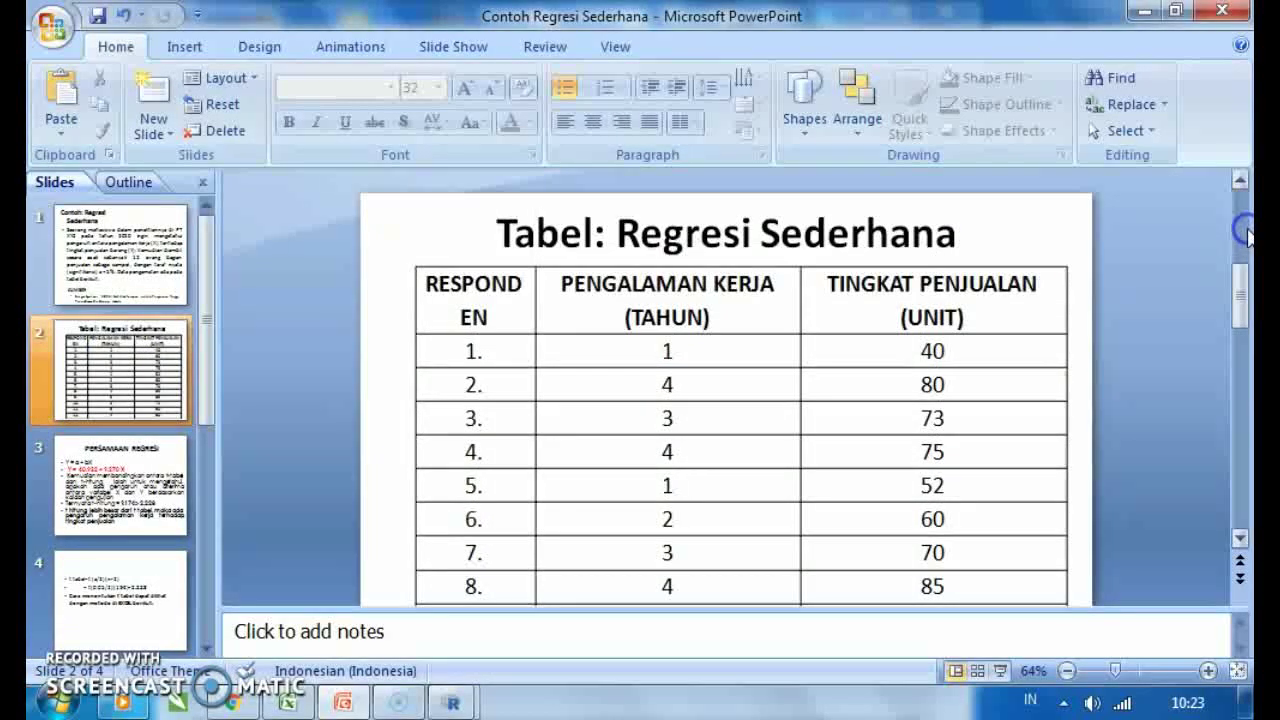
click(1240, 538)
click(1240, 543)
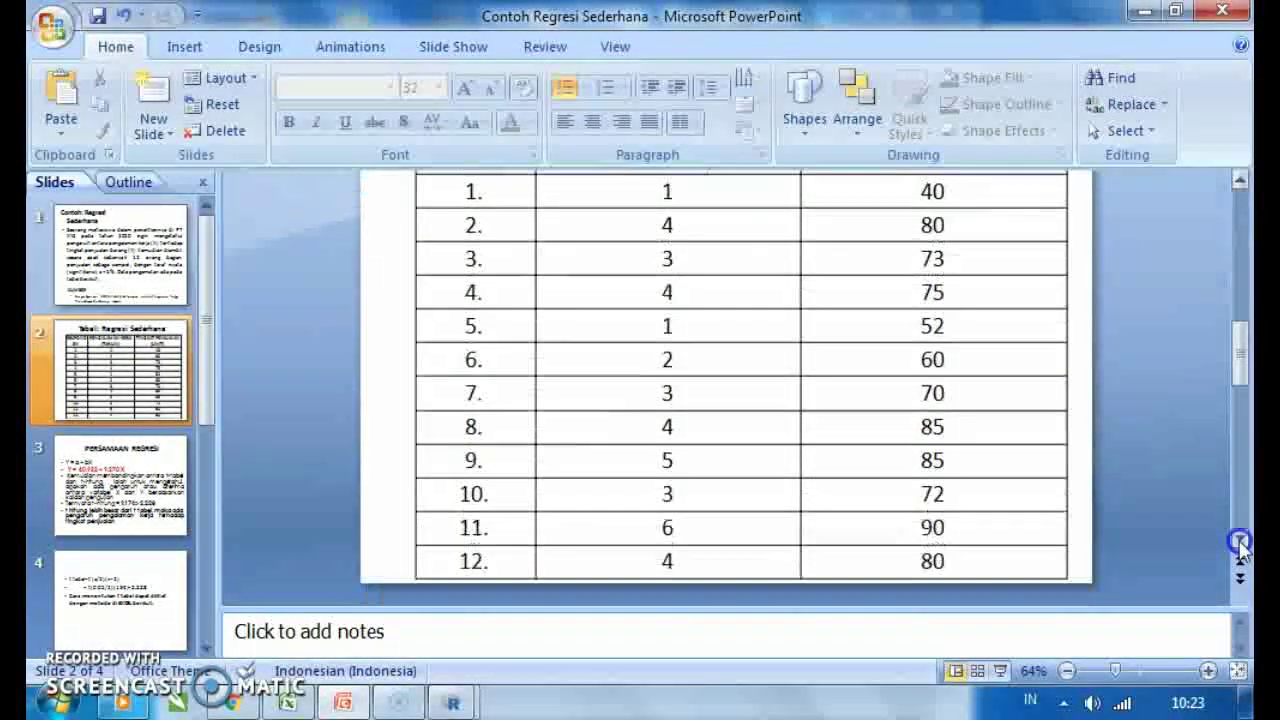
click(452, 558)
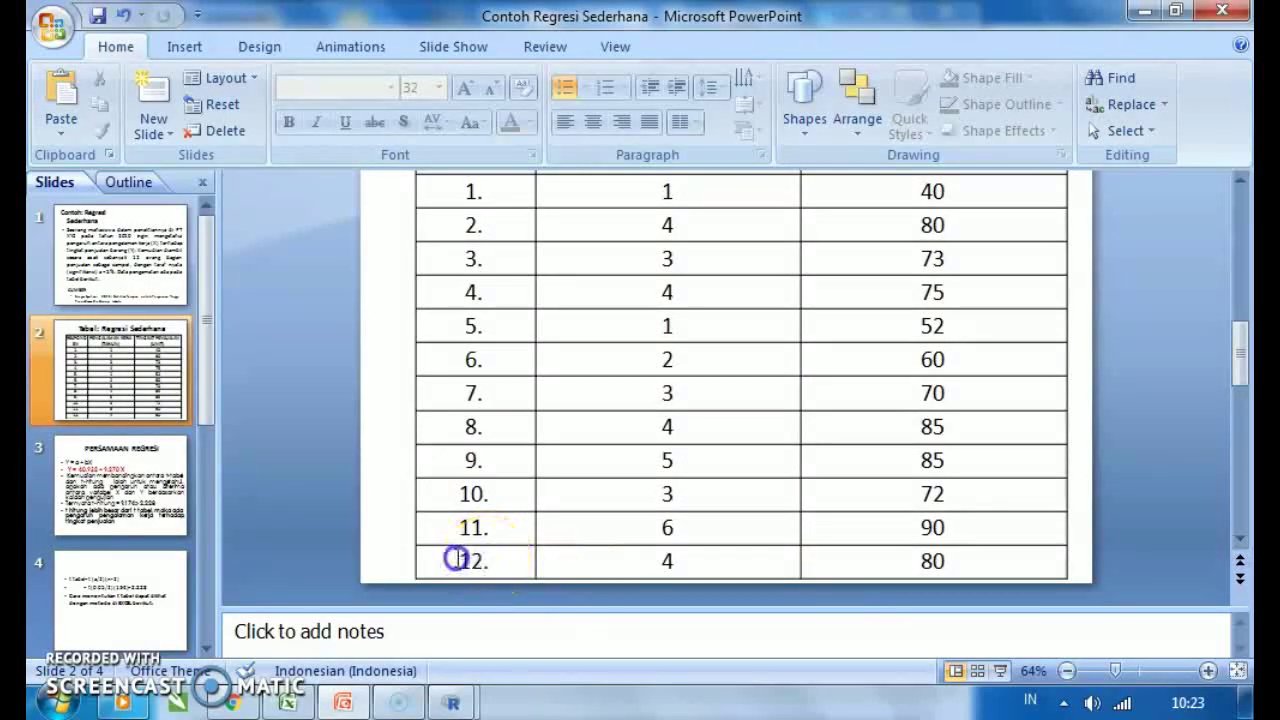
click(494, 549)
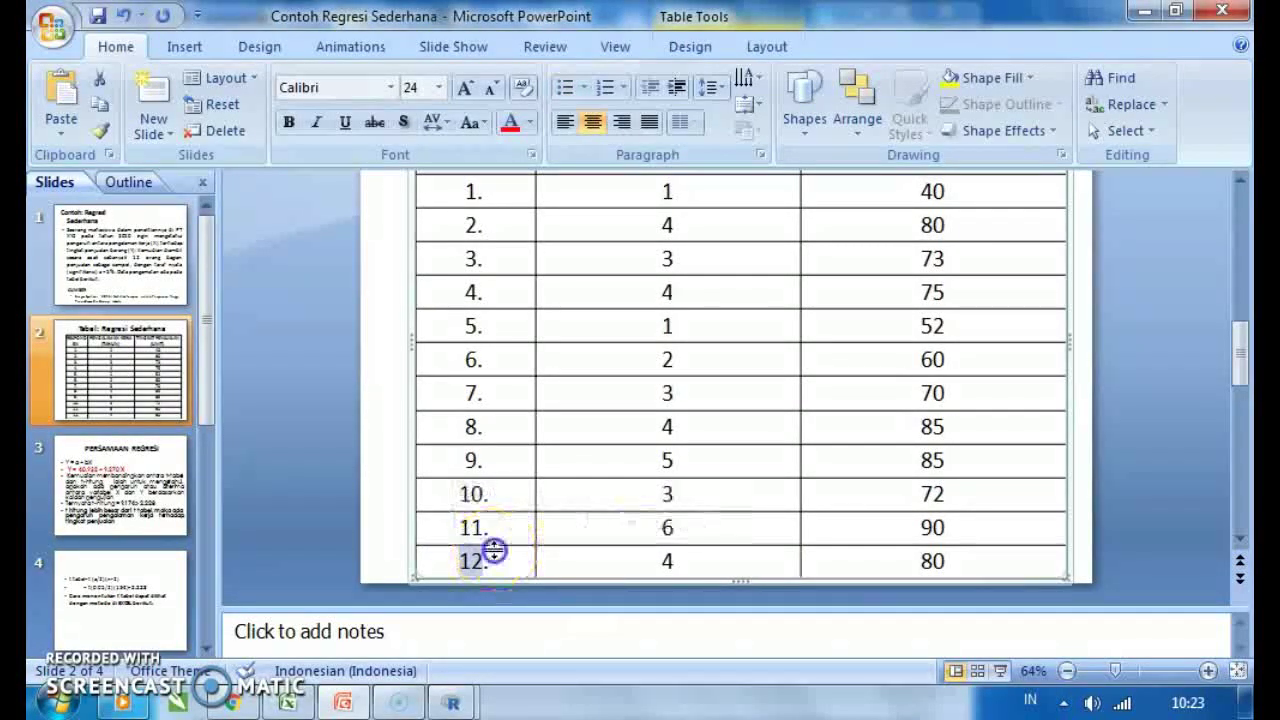
click(505, 527)
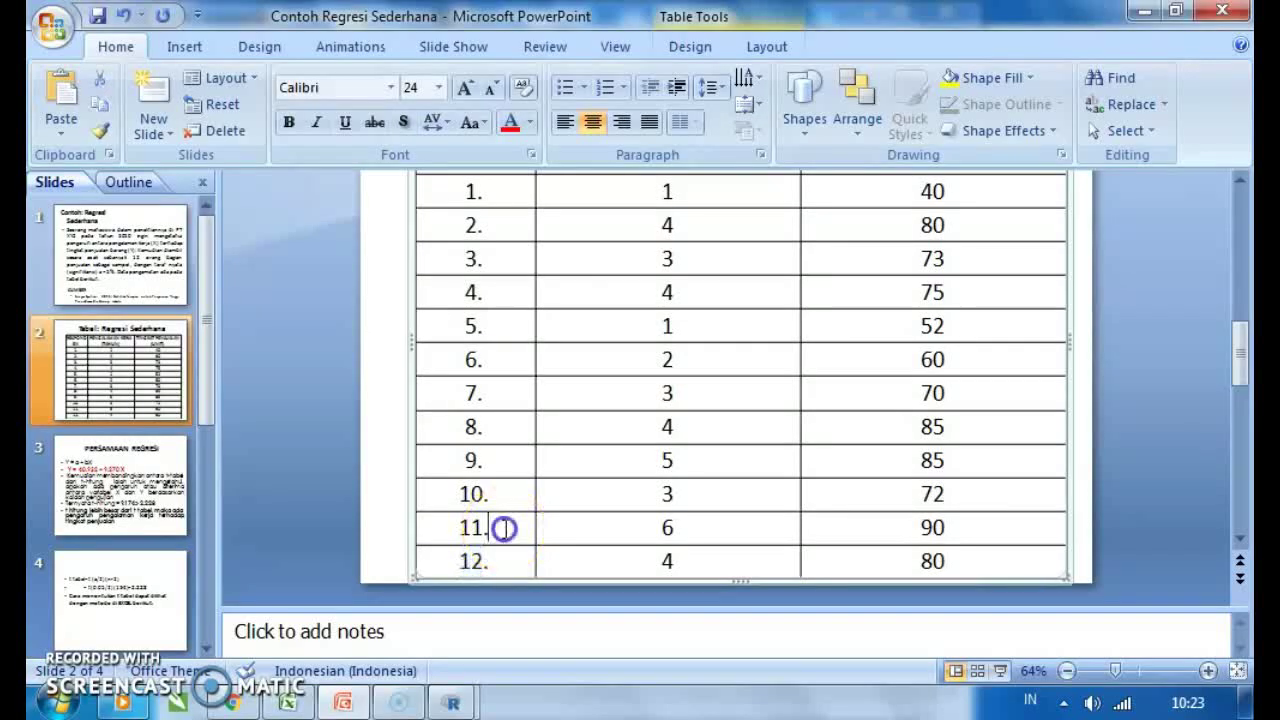
Switch to the REGRESI workbook in Excel and check the work experience and sales data down to row 13
click(285, 703)
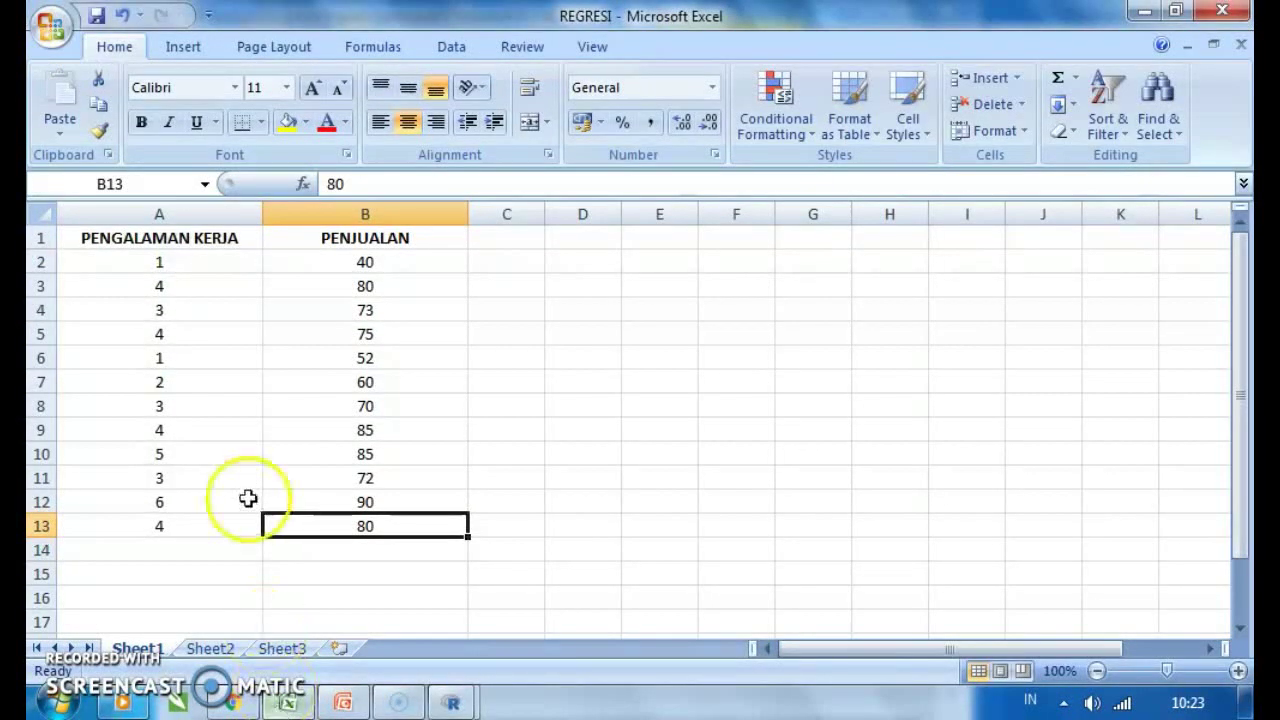
click(219, 524)
drag(221, 526, 316, 528)
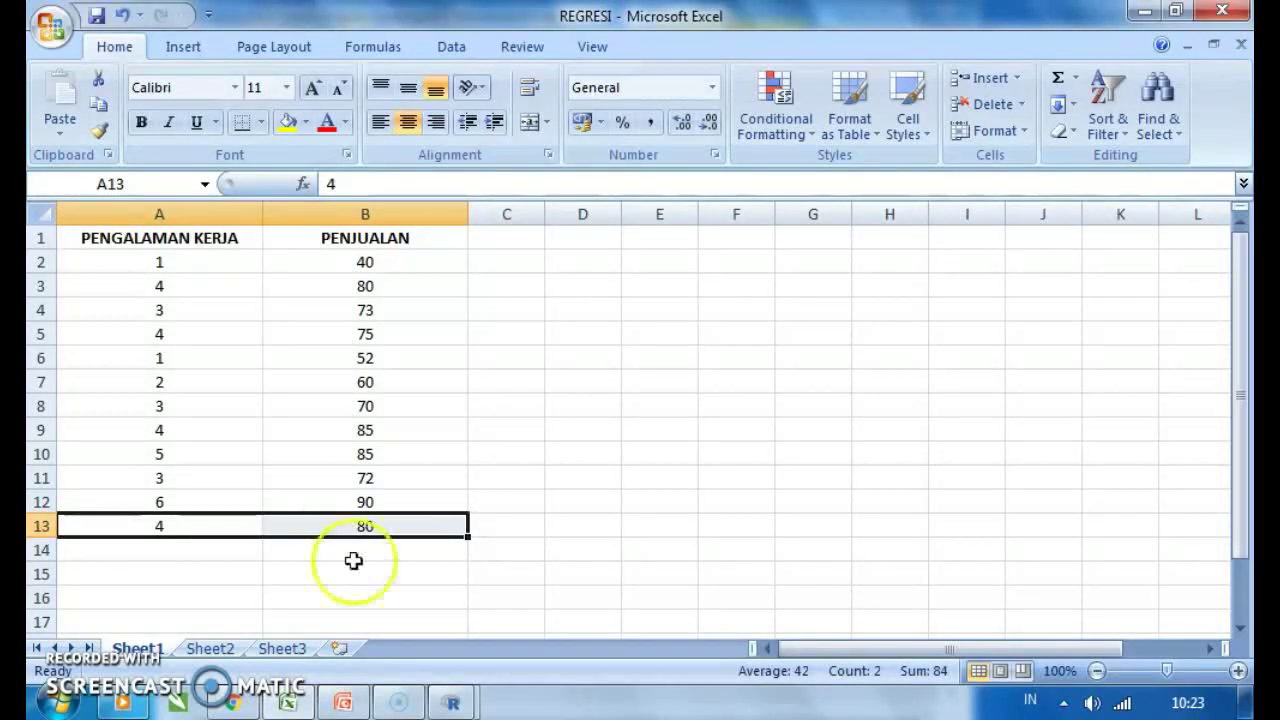
Switch to R Commander and move its window aside to uncover more of the R console
click(449, 702)
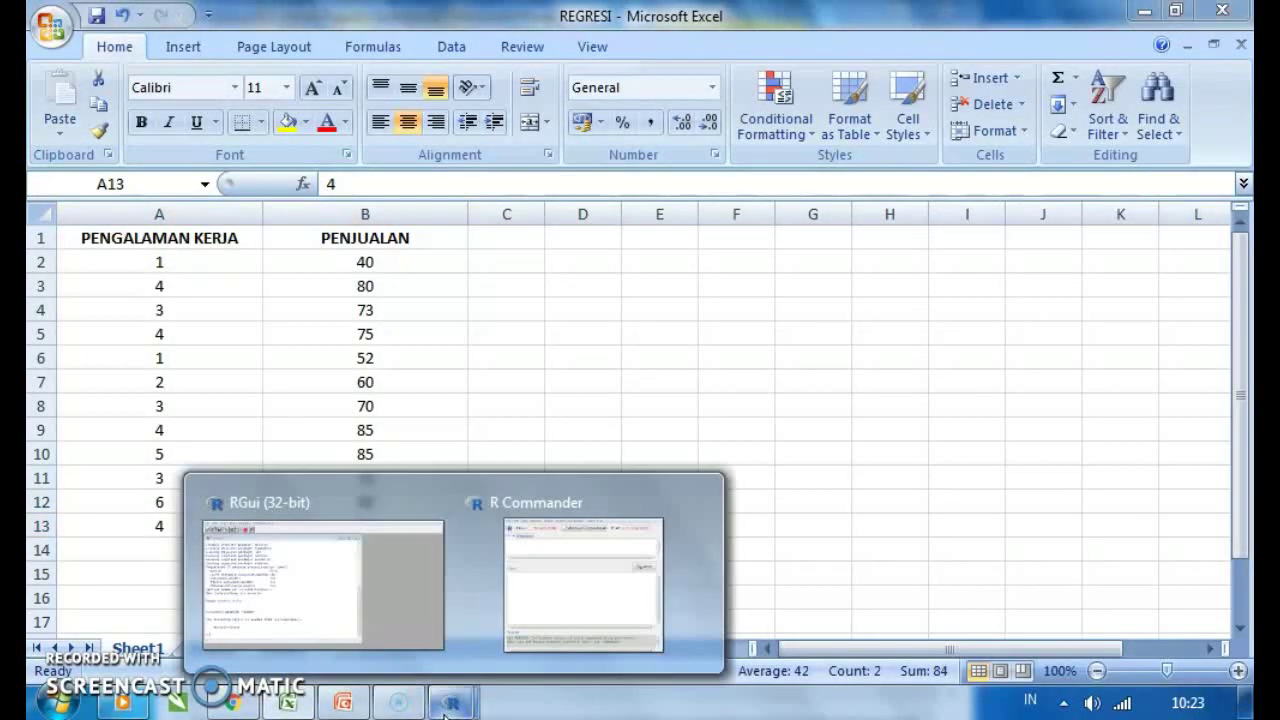
click(385, 577)
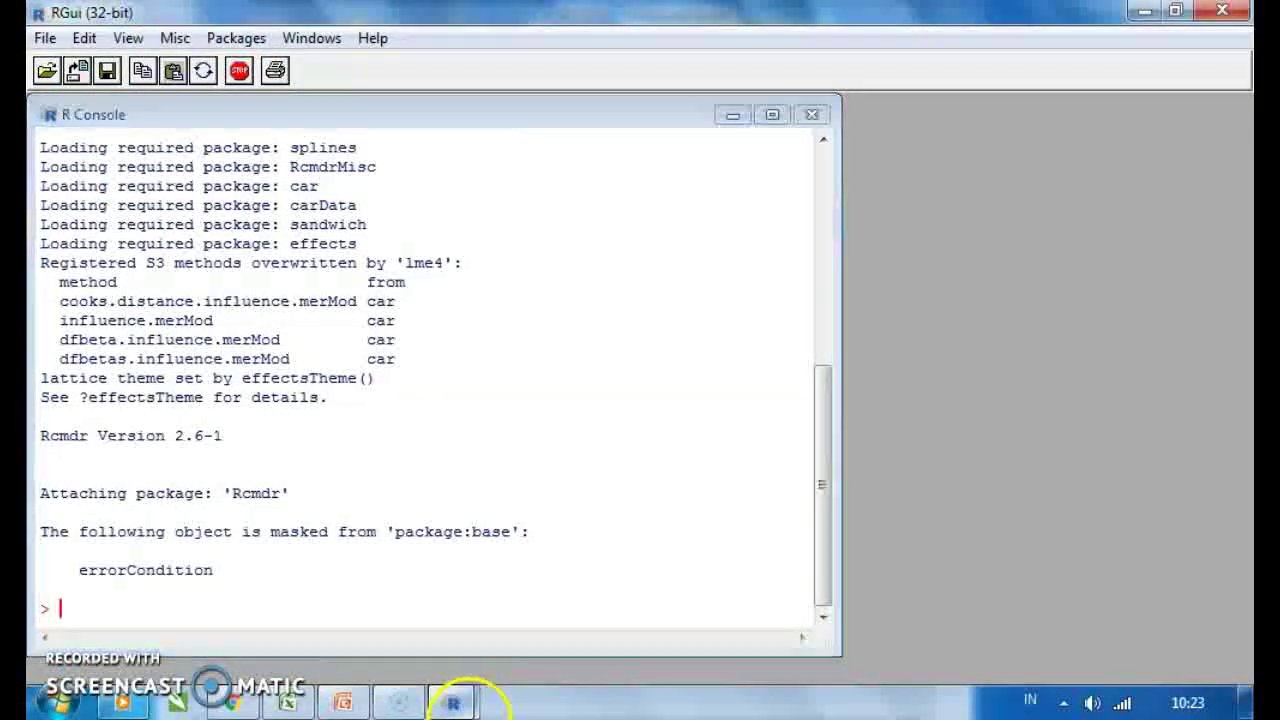
click(453, 702)
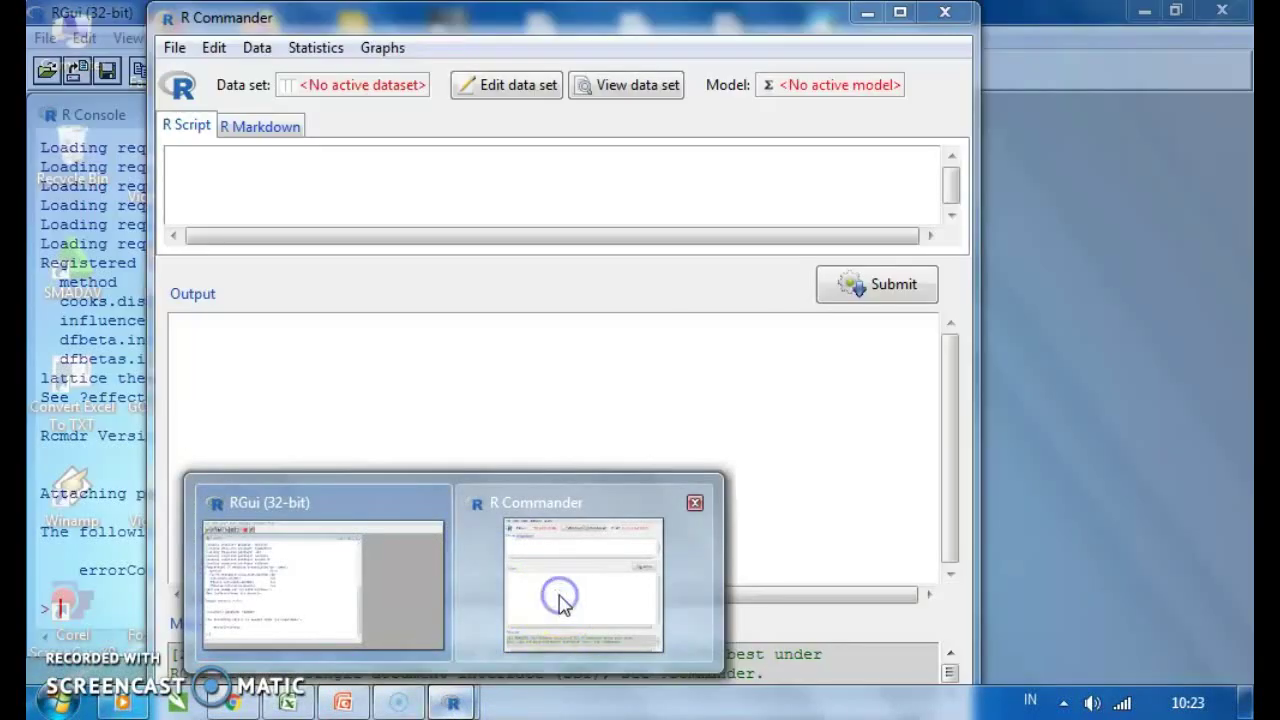
click(560, 600)
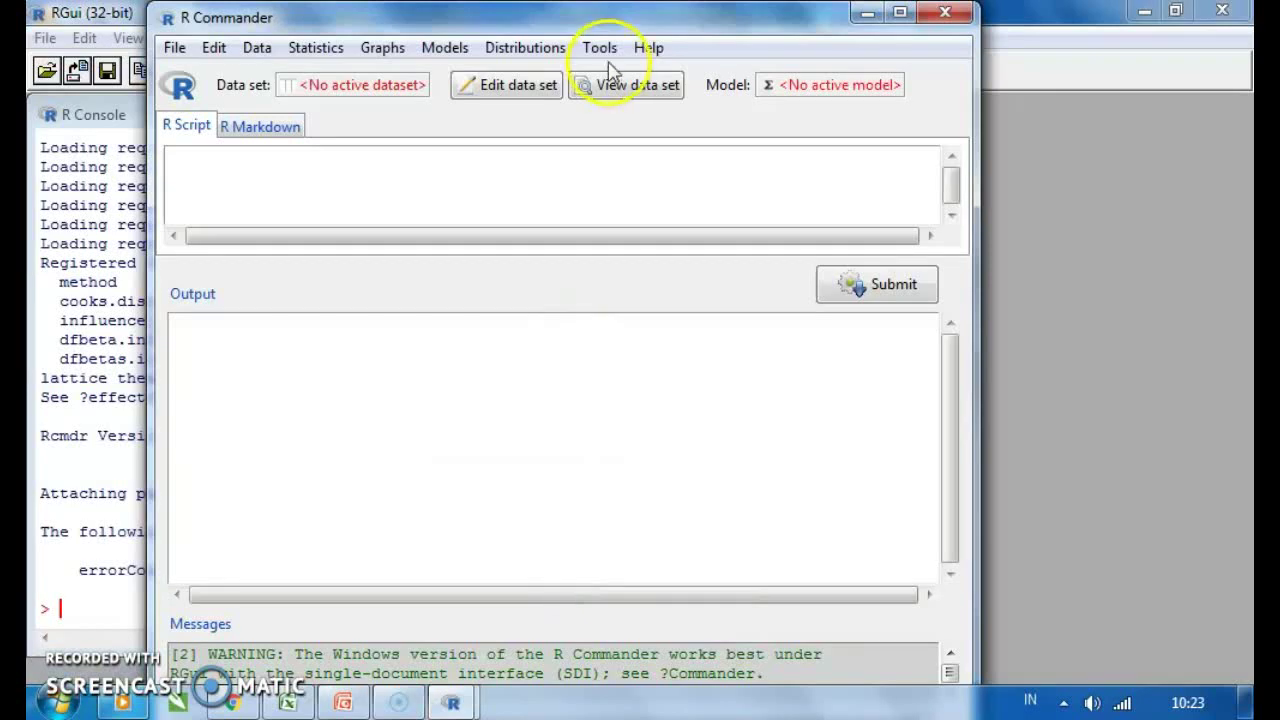
drag(616, 22, 705, 22)
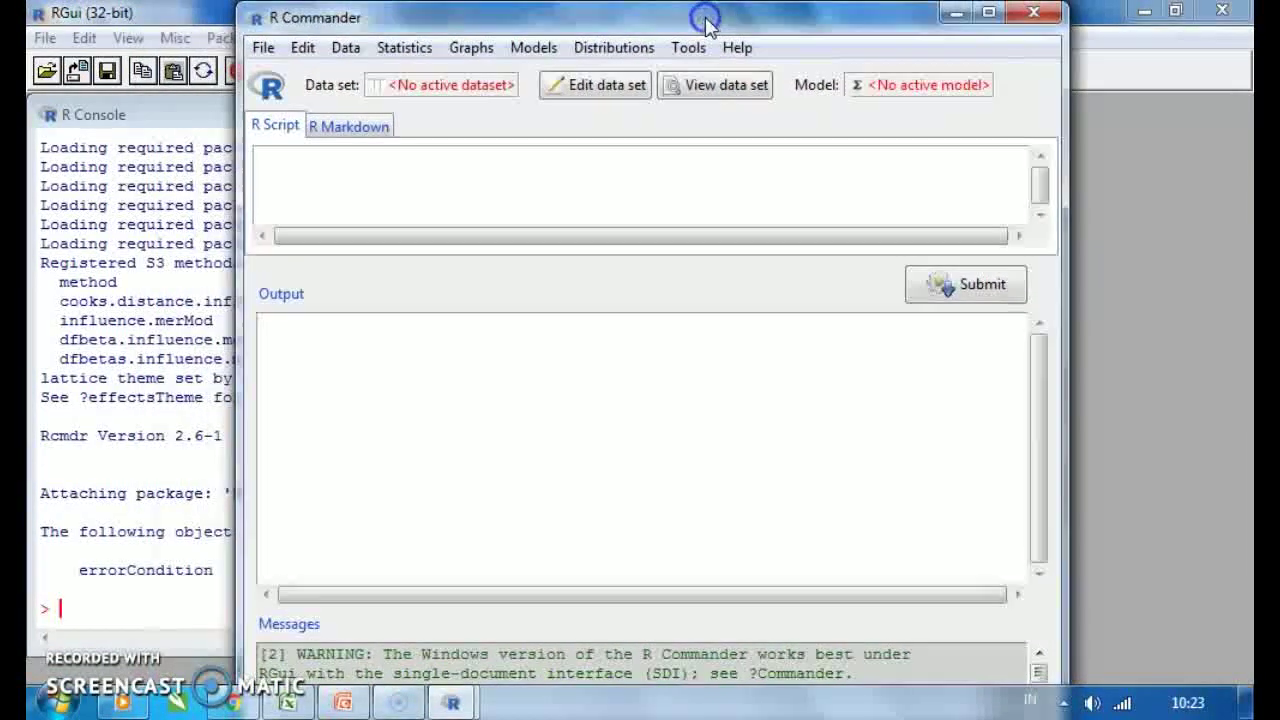
click(345, 48)
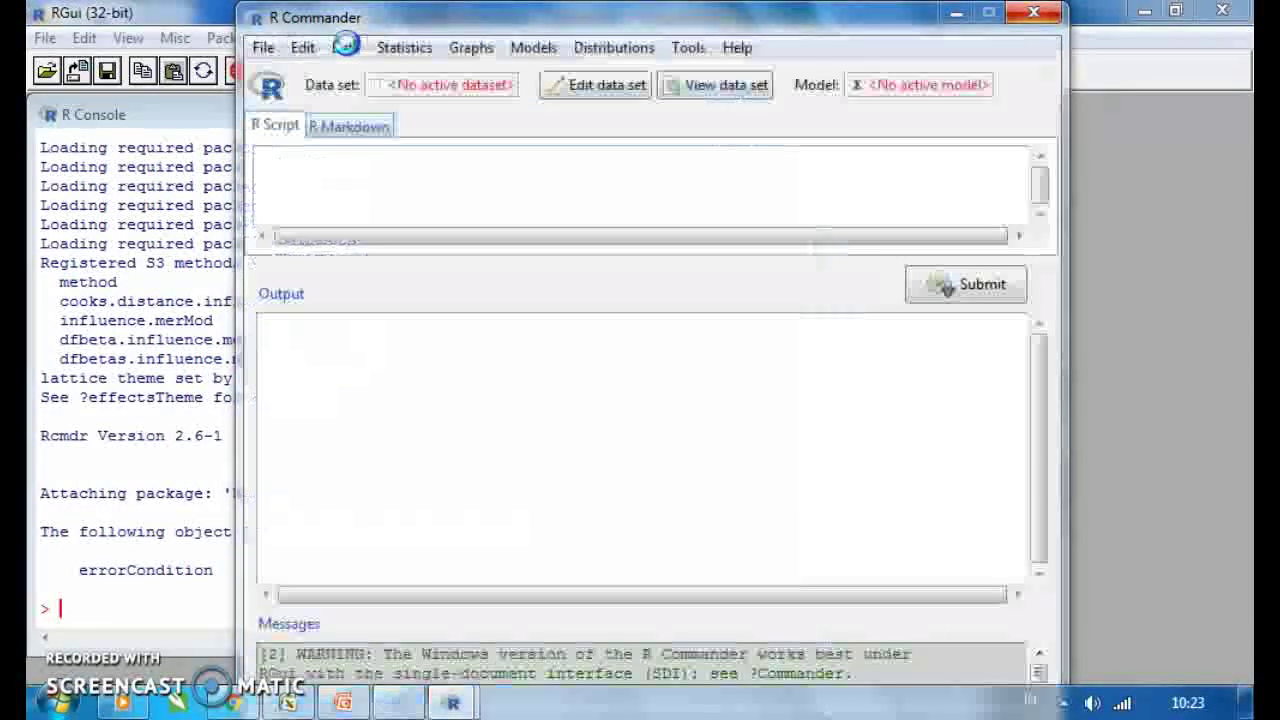
key(alt+Tab)
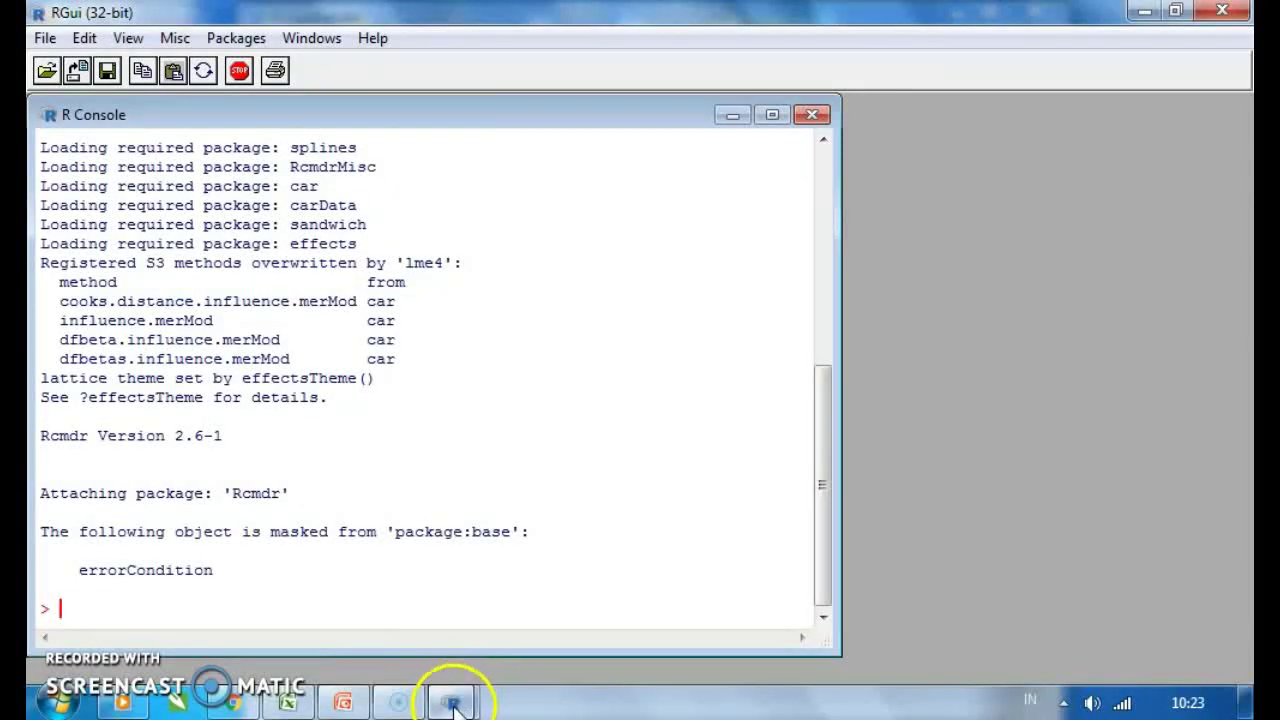
mouse_move(452, 702)
click(524, 572)
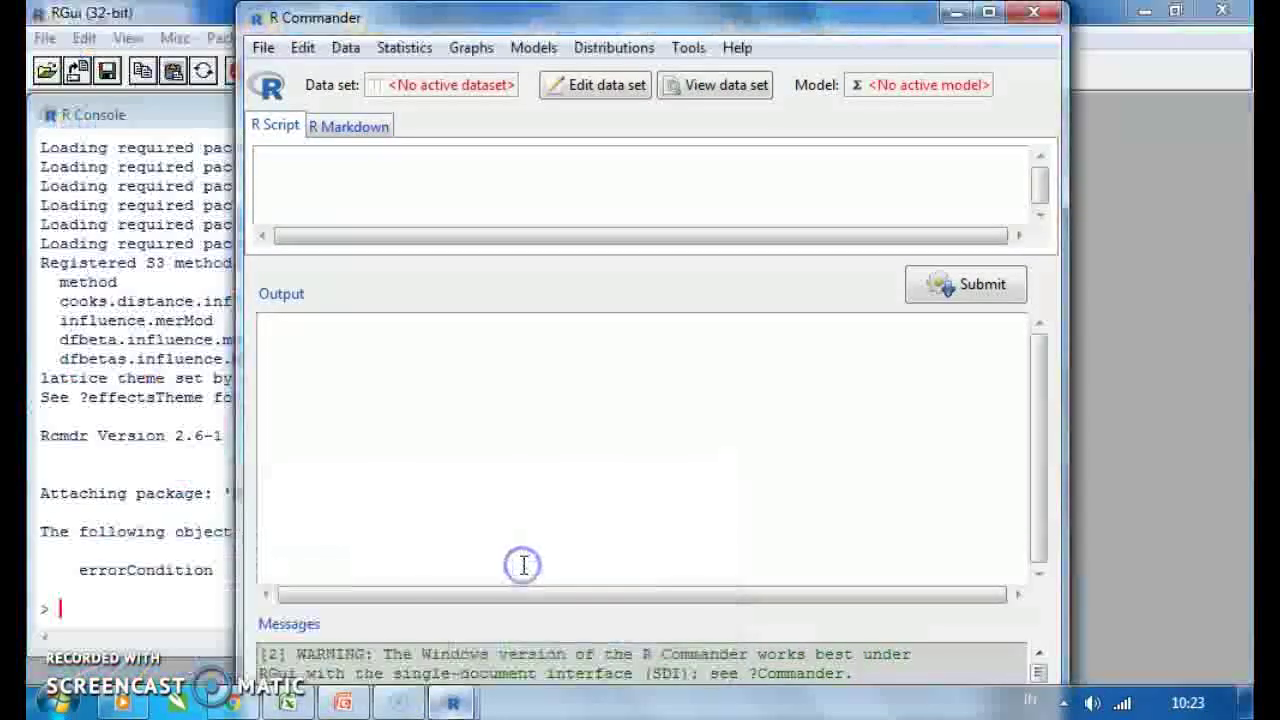
Start an Excel data import with the data set named RegresiSederhana, keeping variable names in the first row
click(344, 47)
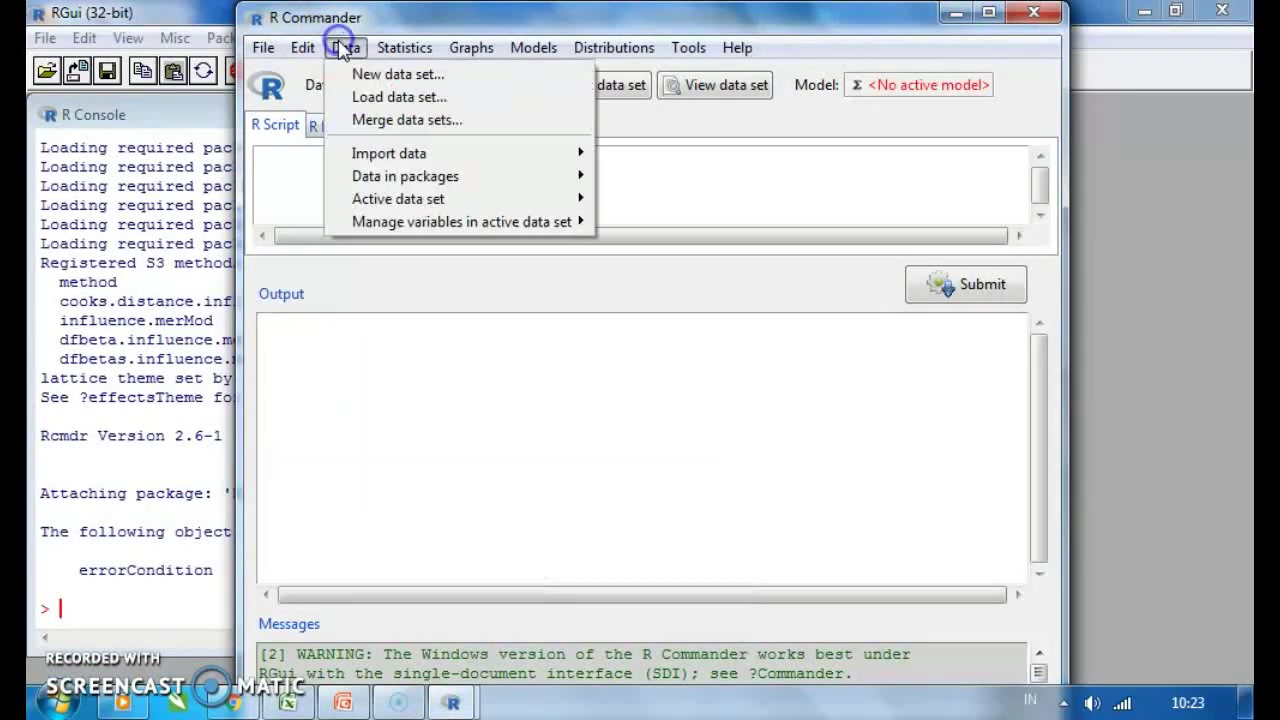
mouse_move(407, 160)
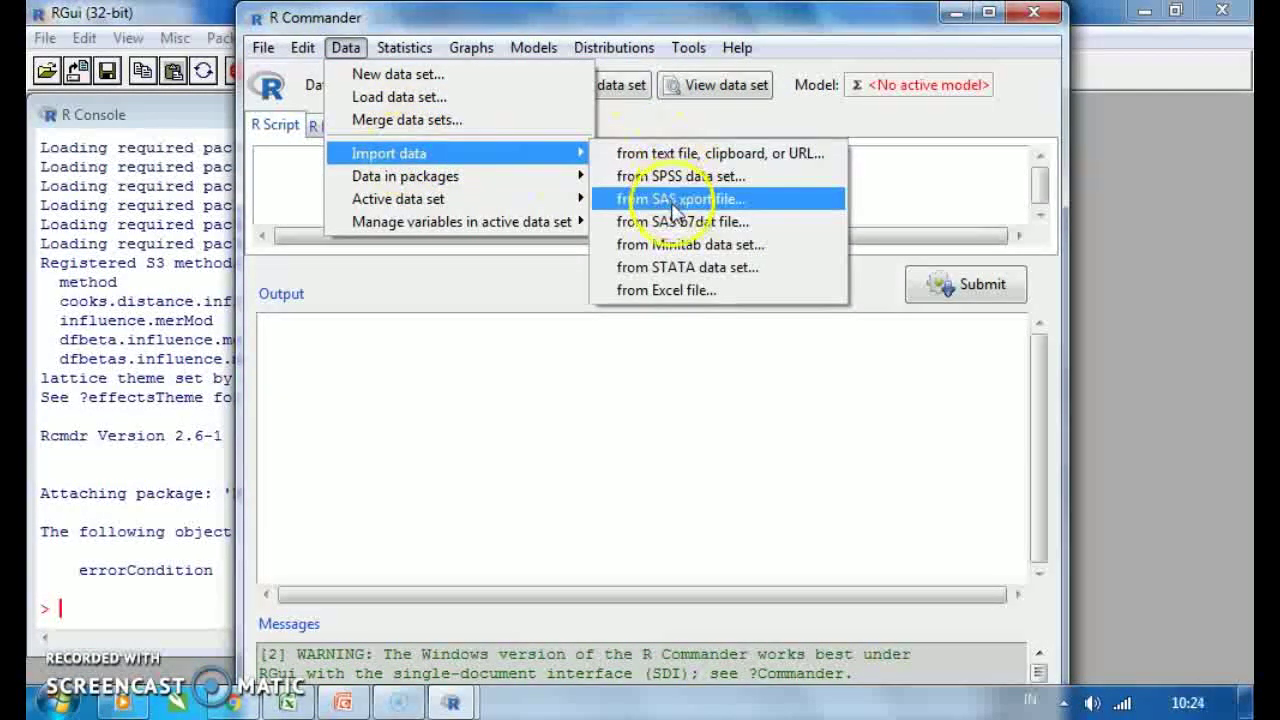
click(680, 290)
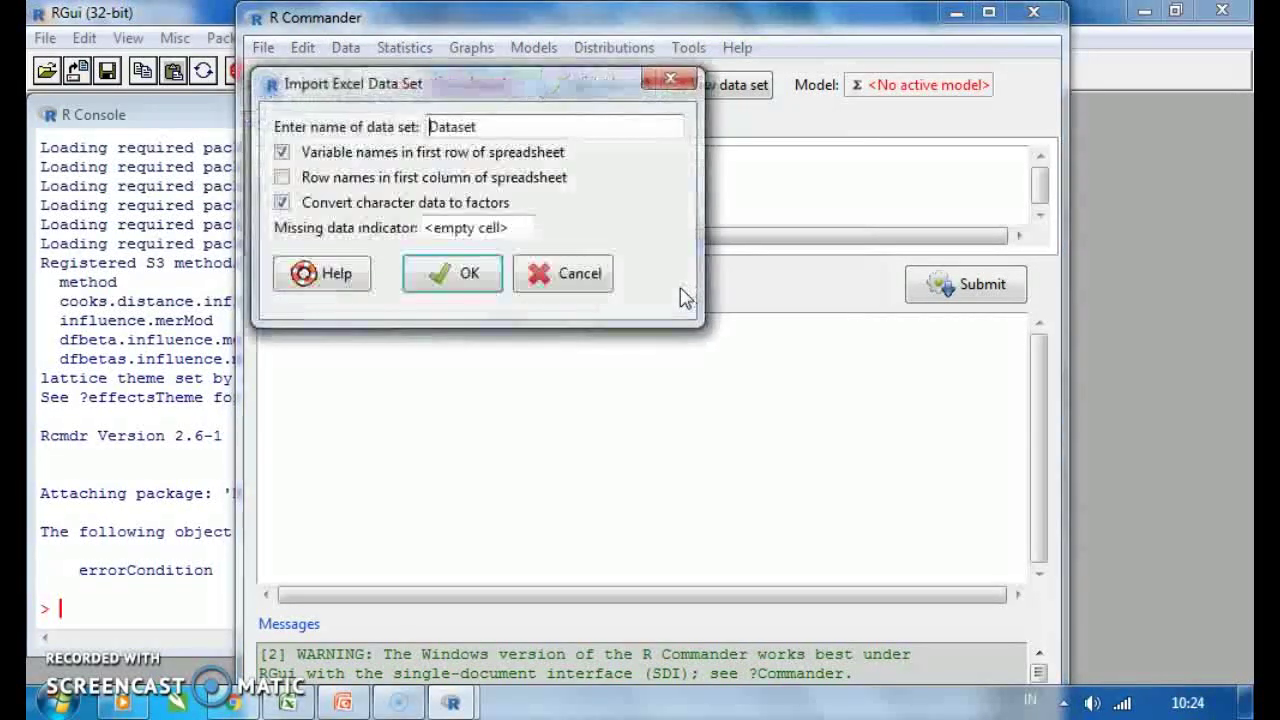
drag(503, 126, 430, 122)
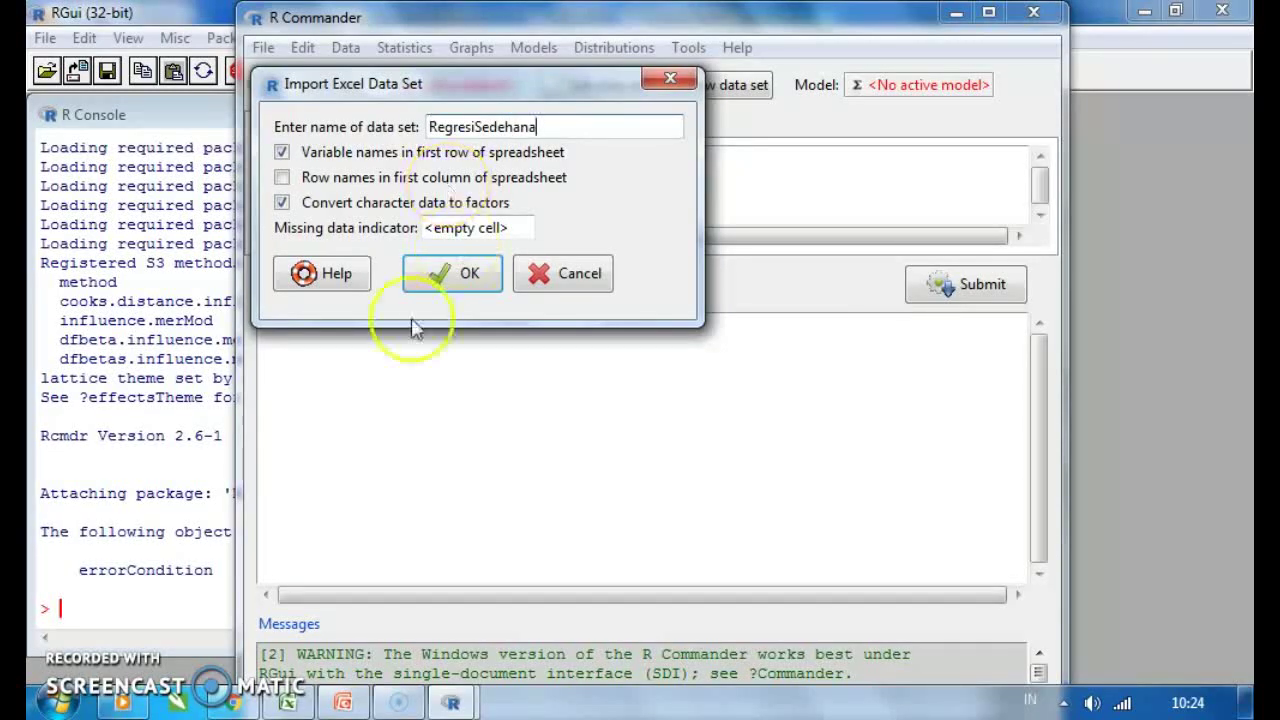
click(484, 285)
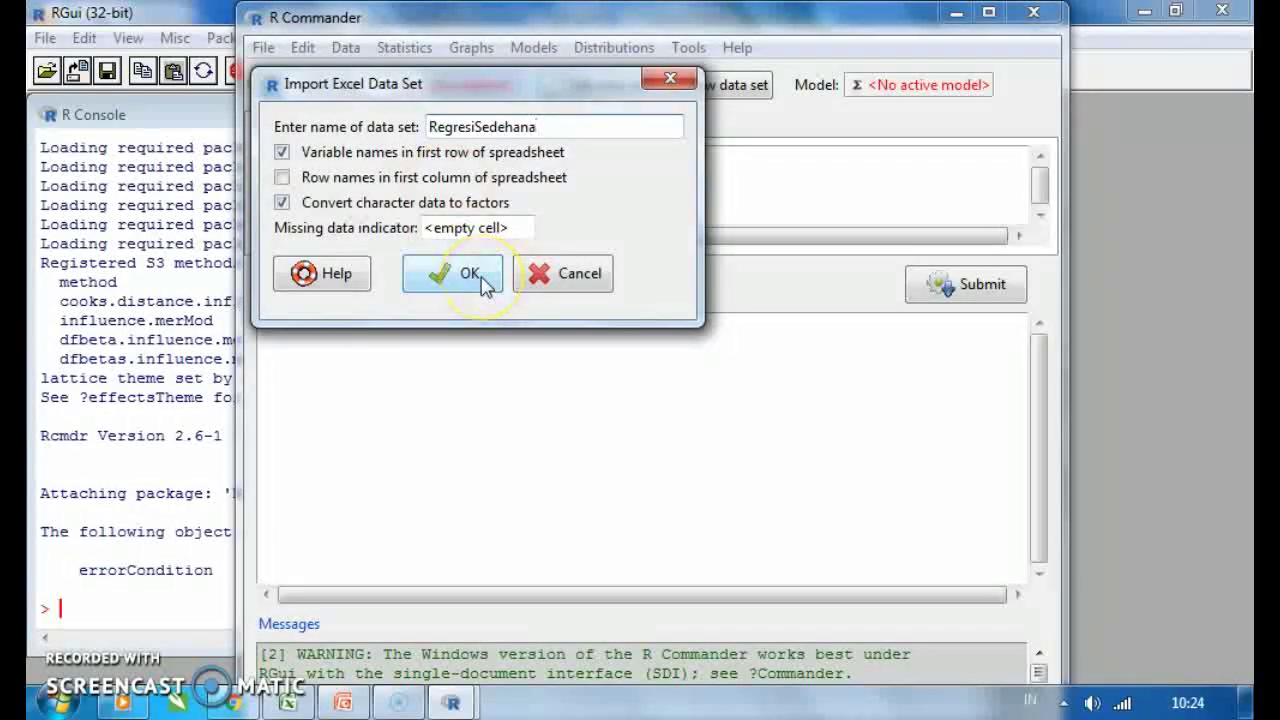
click(507, 124)
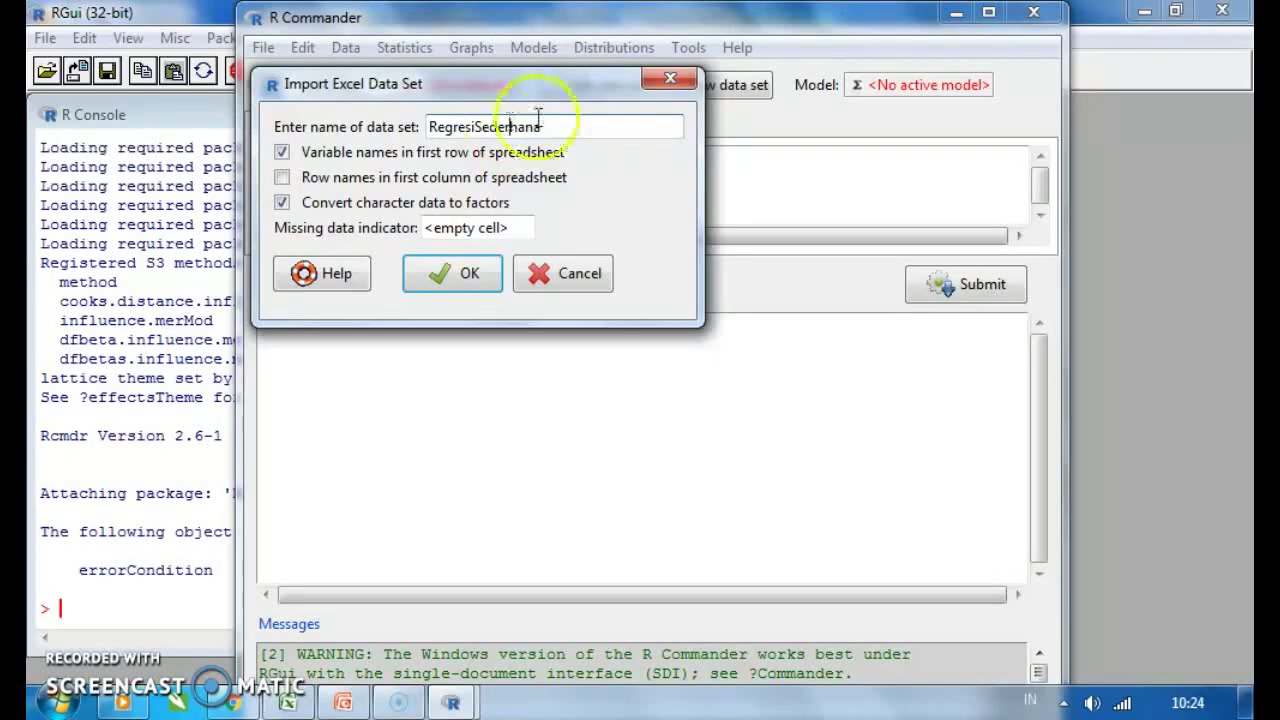
click(557, 124)
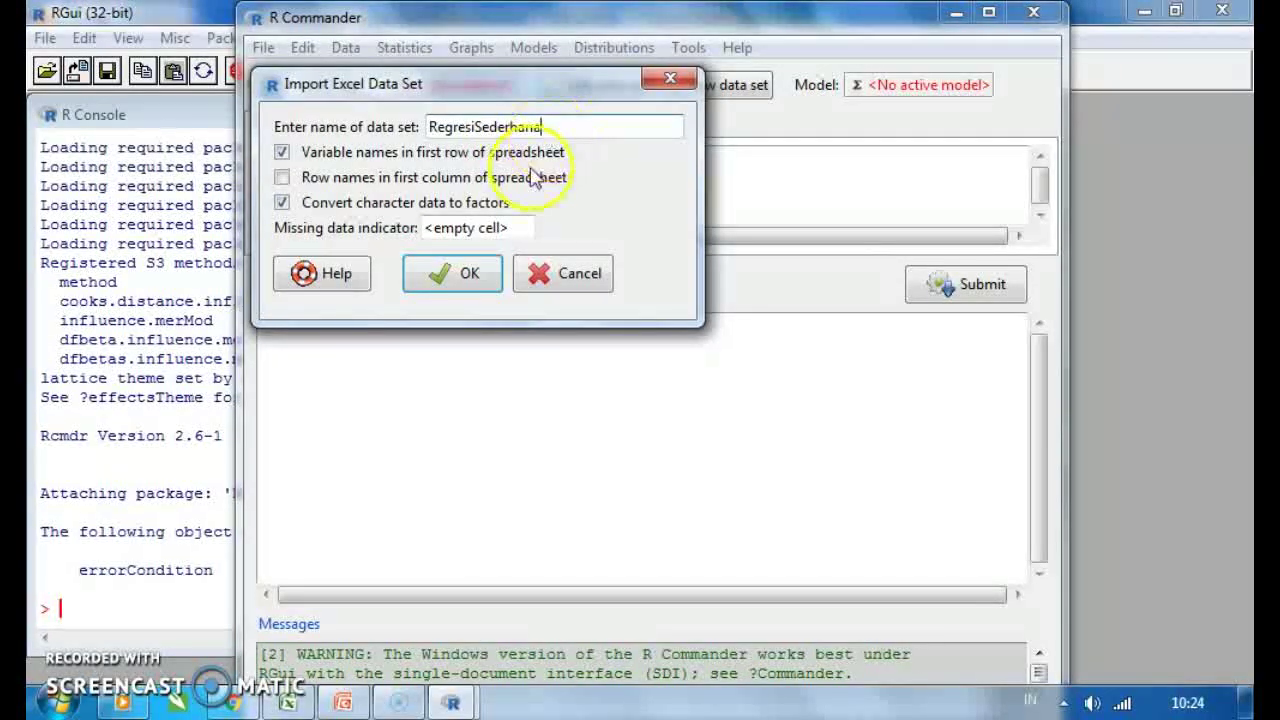
click(469, 278)
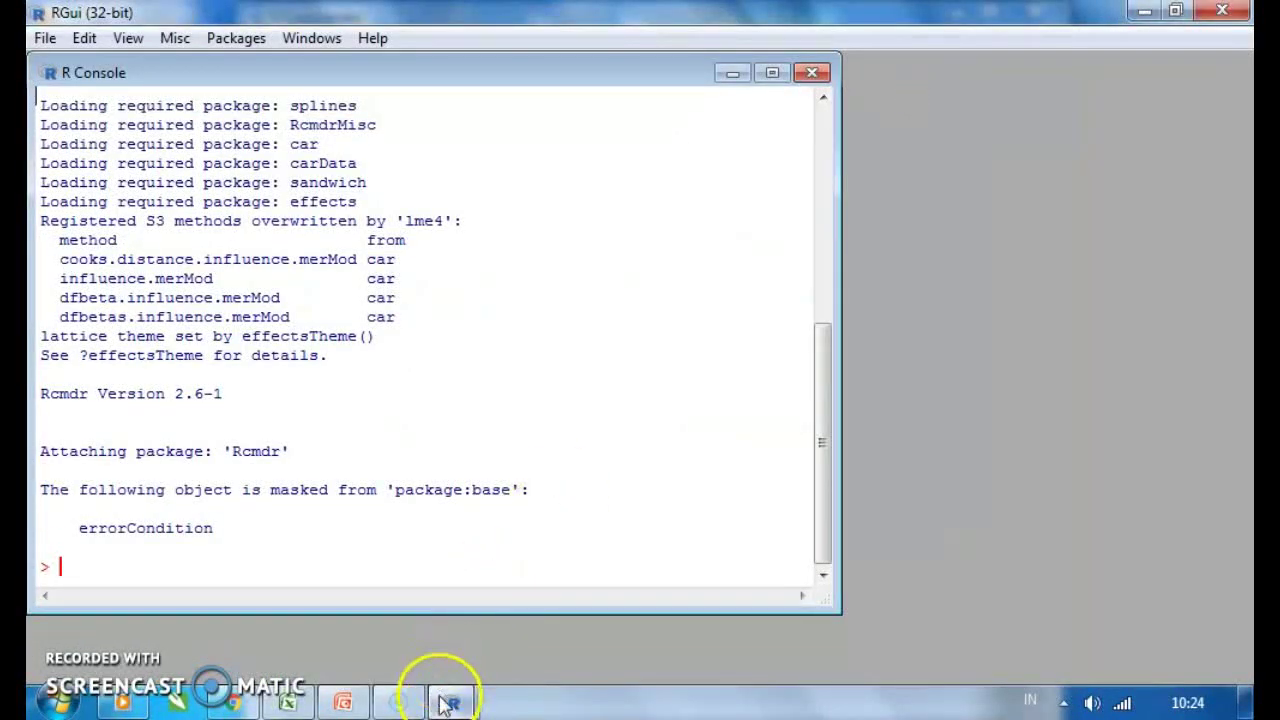
Return to R Commander's file selection and open the REGRESI Excel worksheet from the CONTOH DATA folder
mouse_move(452, 705)
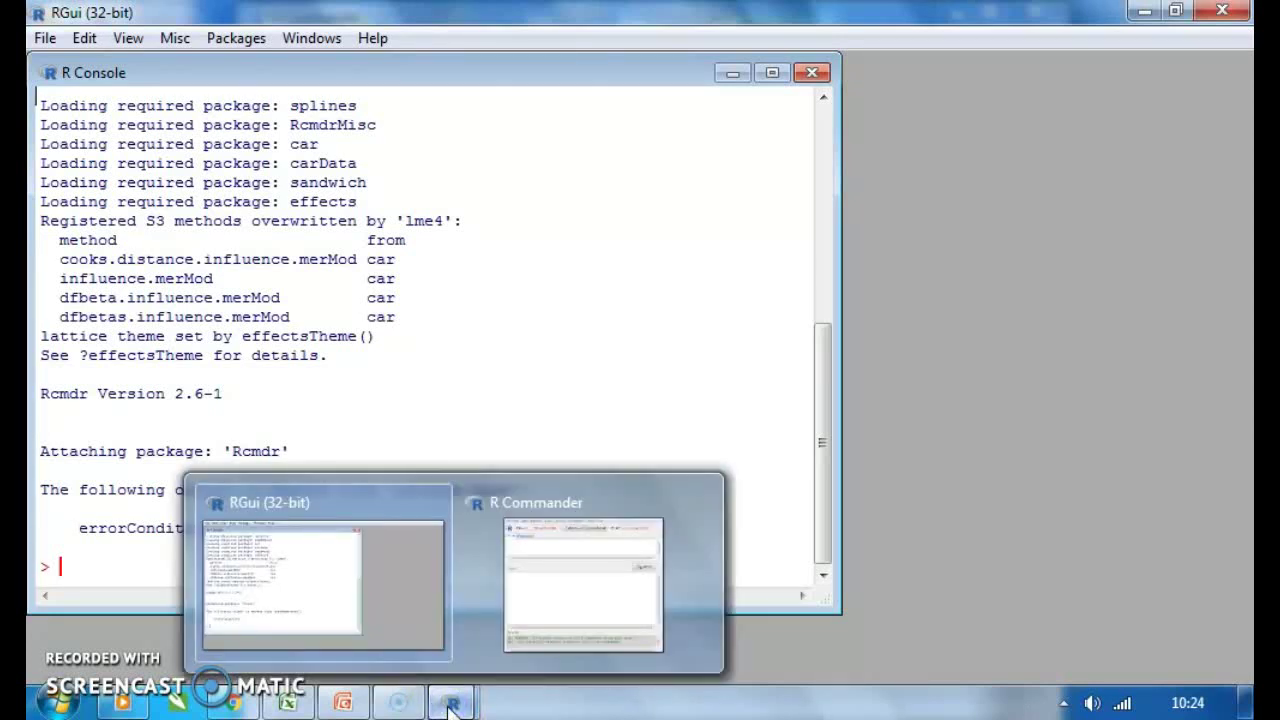
click(553, 590)
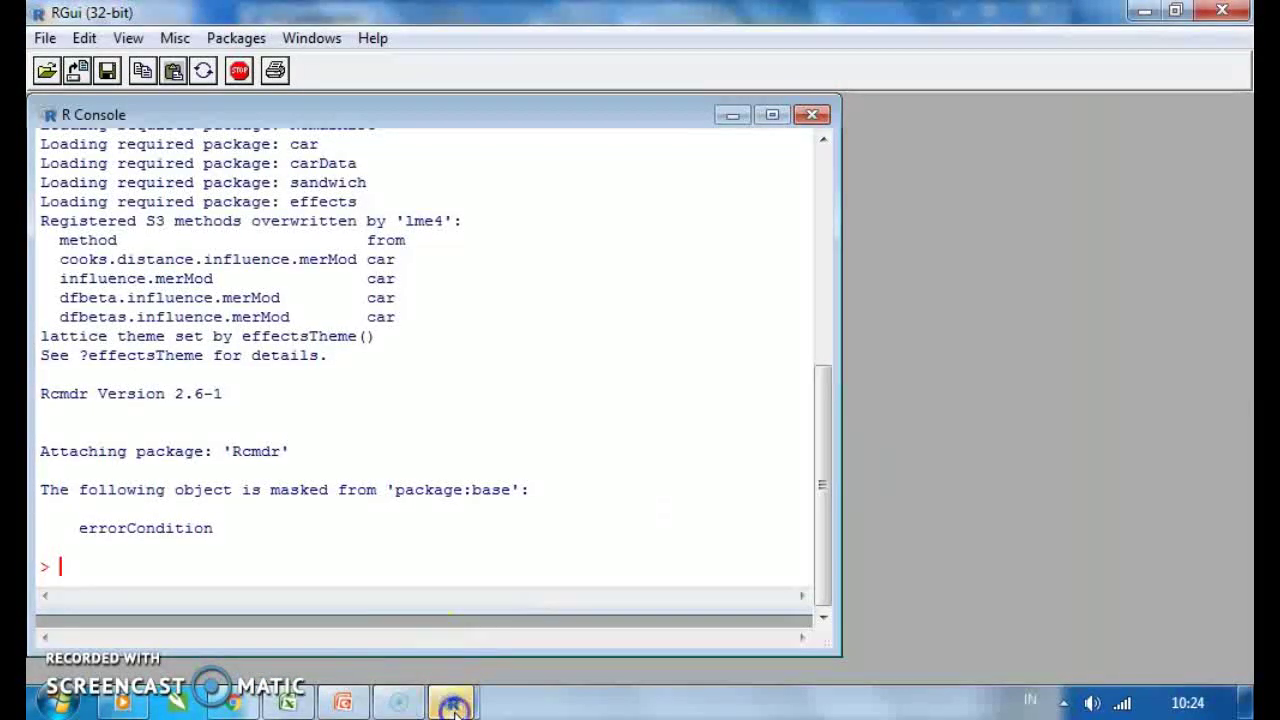
mouse_move(455, 705)
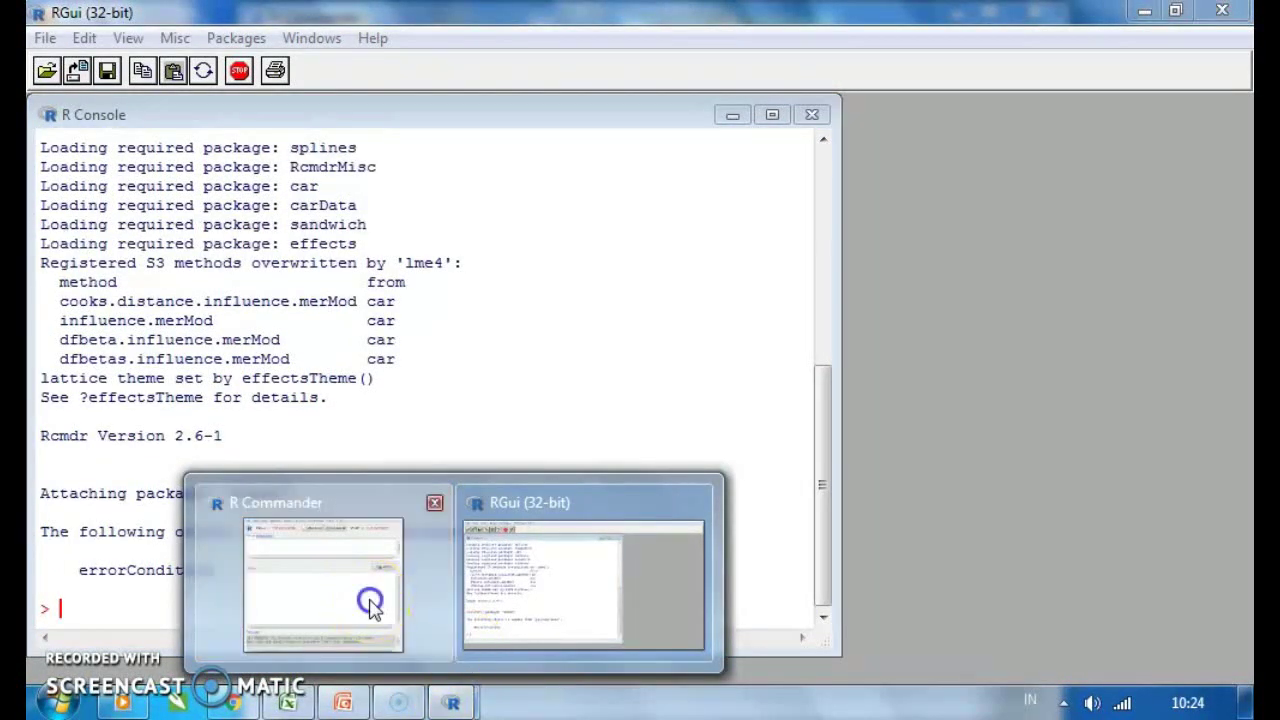
click(370, 605)
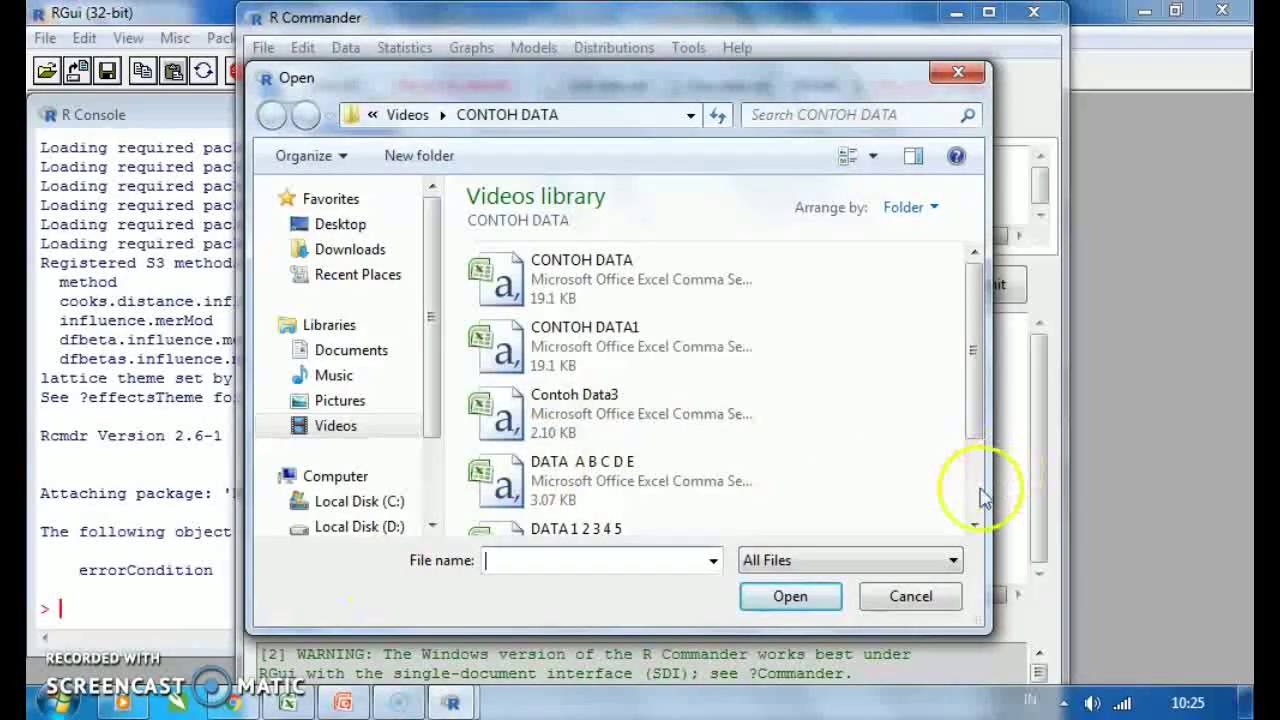
scroll(975, 495, down, 2)
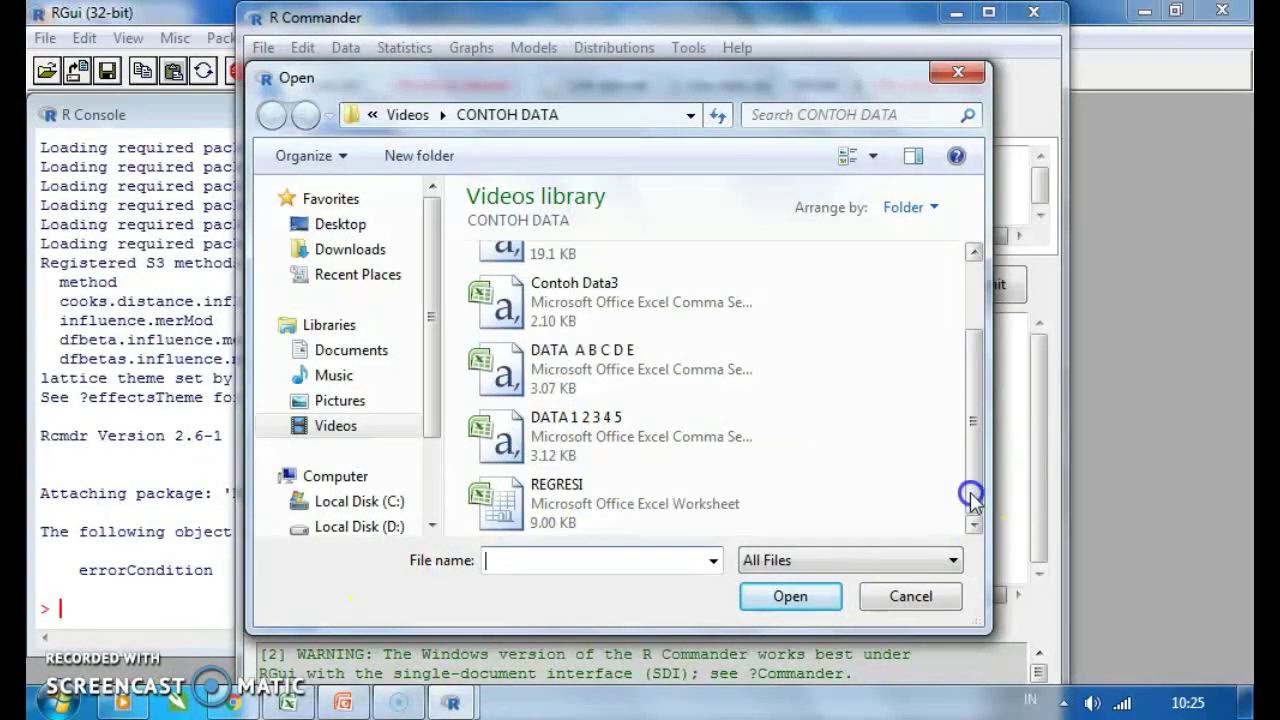
click(540, 498)
click(795, 607)
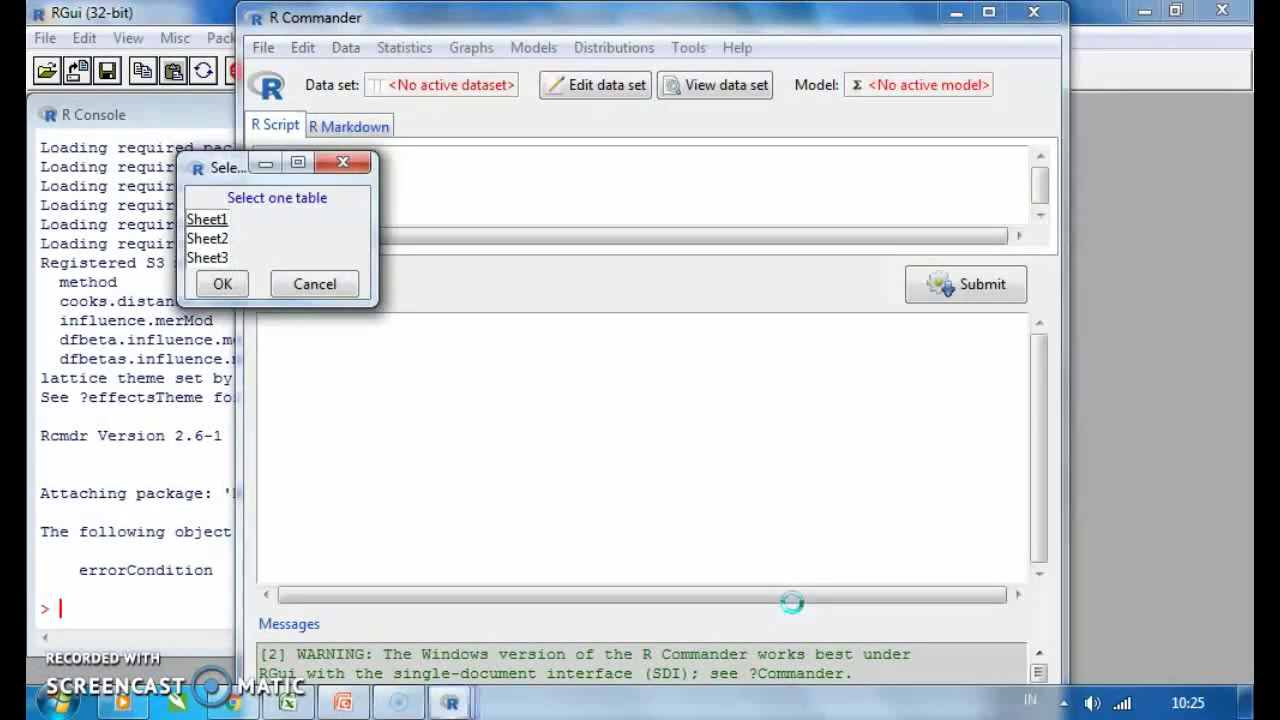
Import Sheet1 as the table for the data set and shift the R Commander window slightly down
click(205, 219)
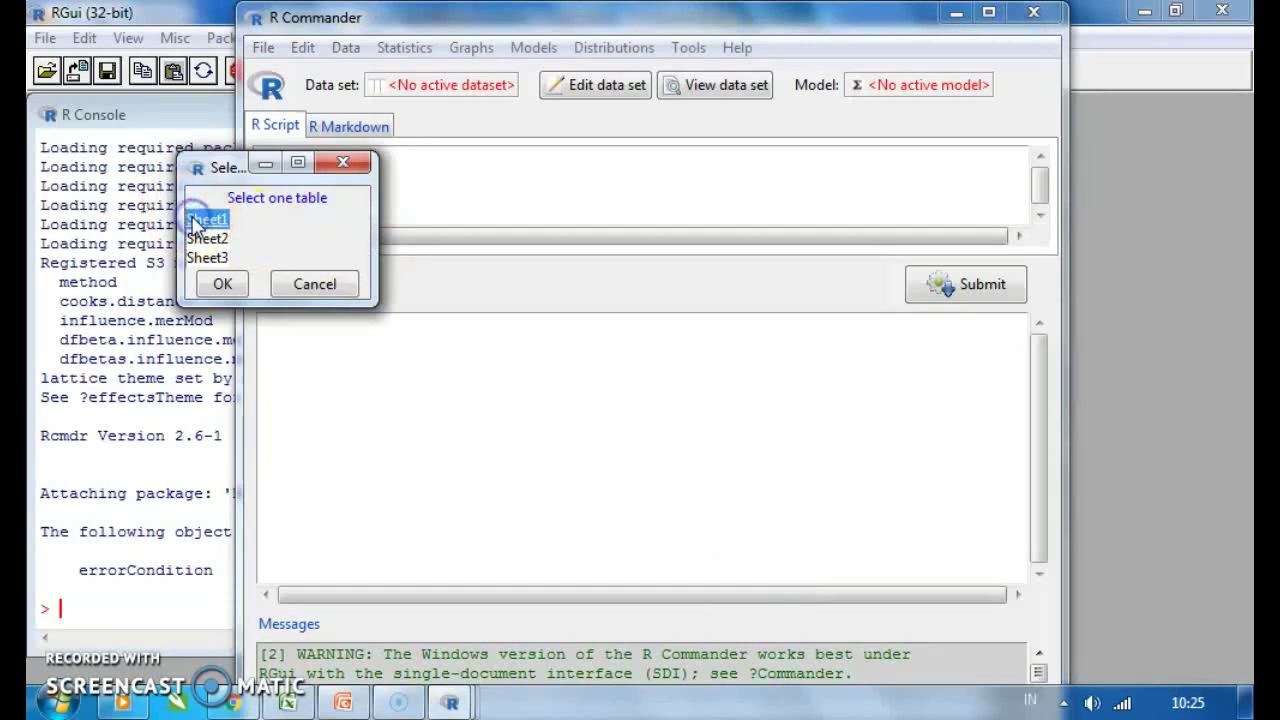
click(232, 292)
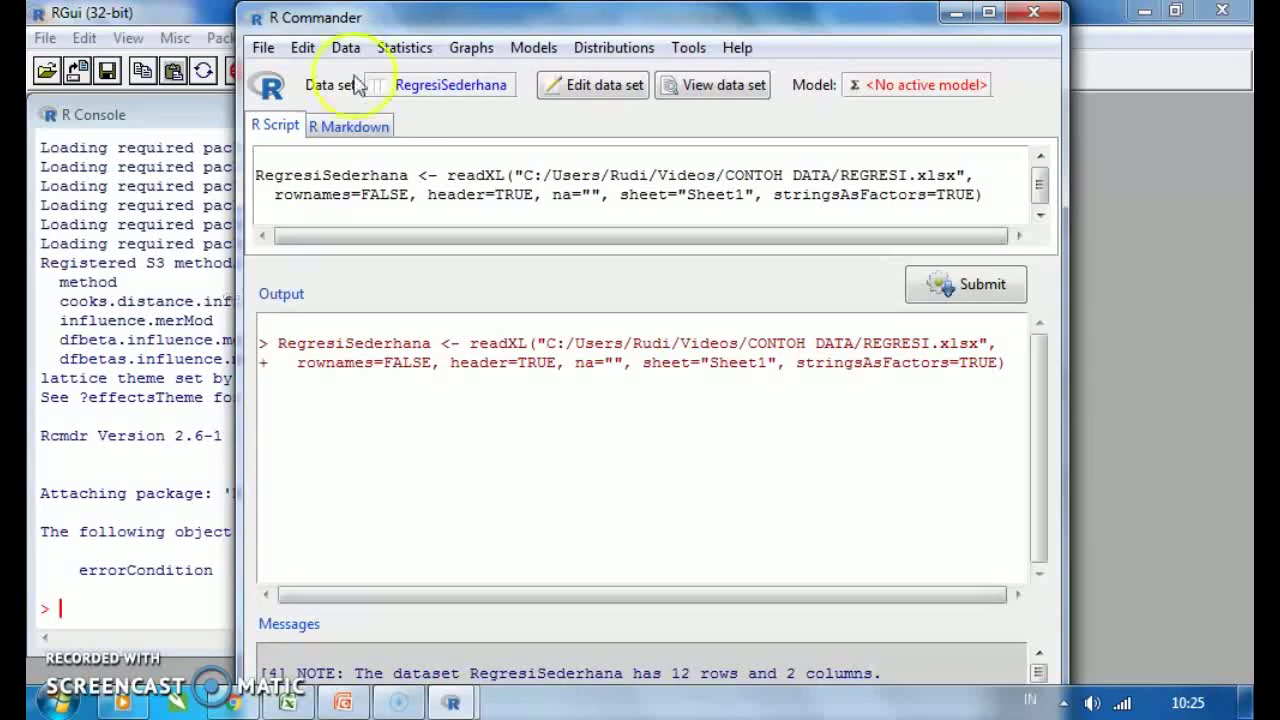
drag(425, 28, 430, 43)
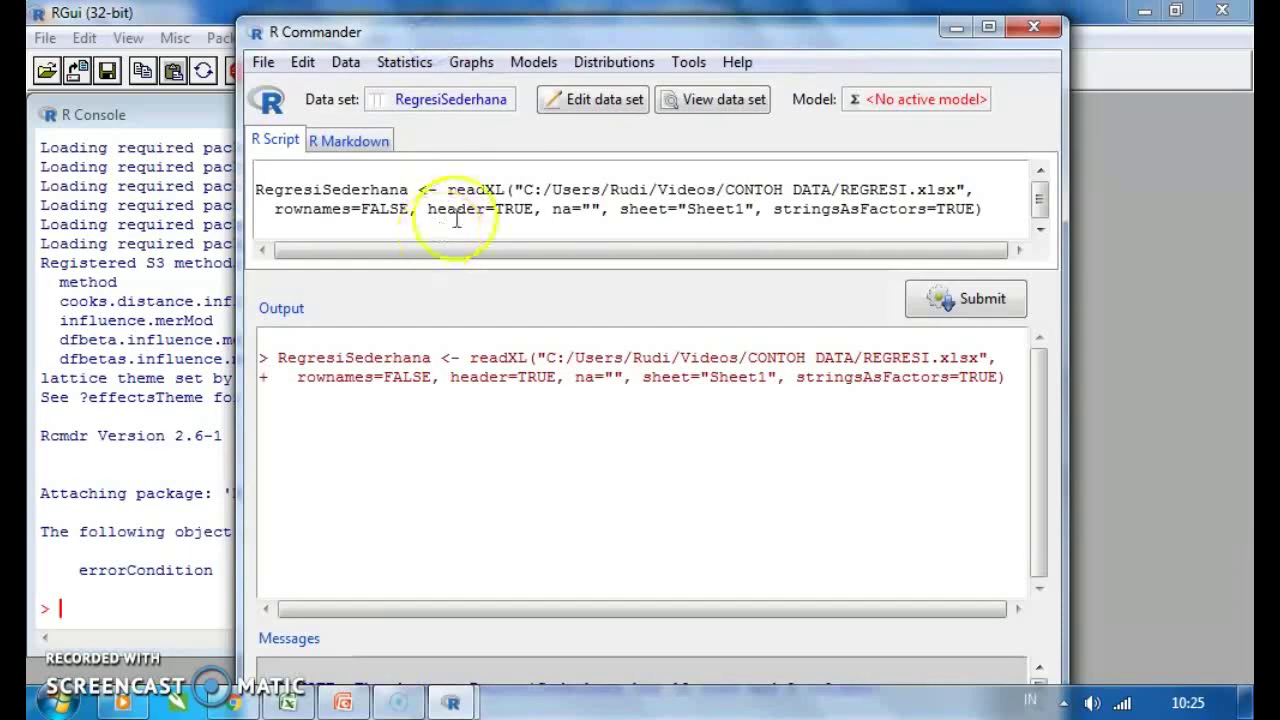
View the RegresiSederhana data set and move its viewer window fully into sight over R Commander
click(690, 102)
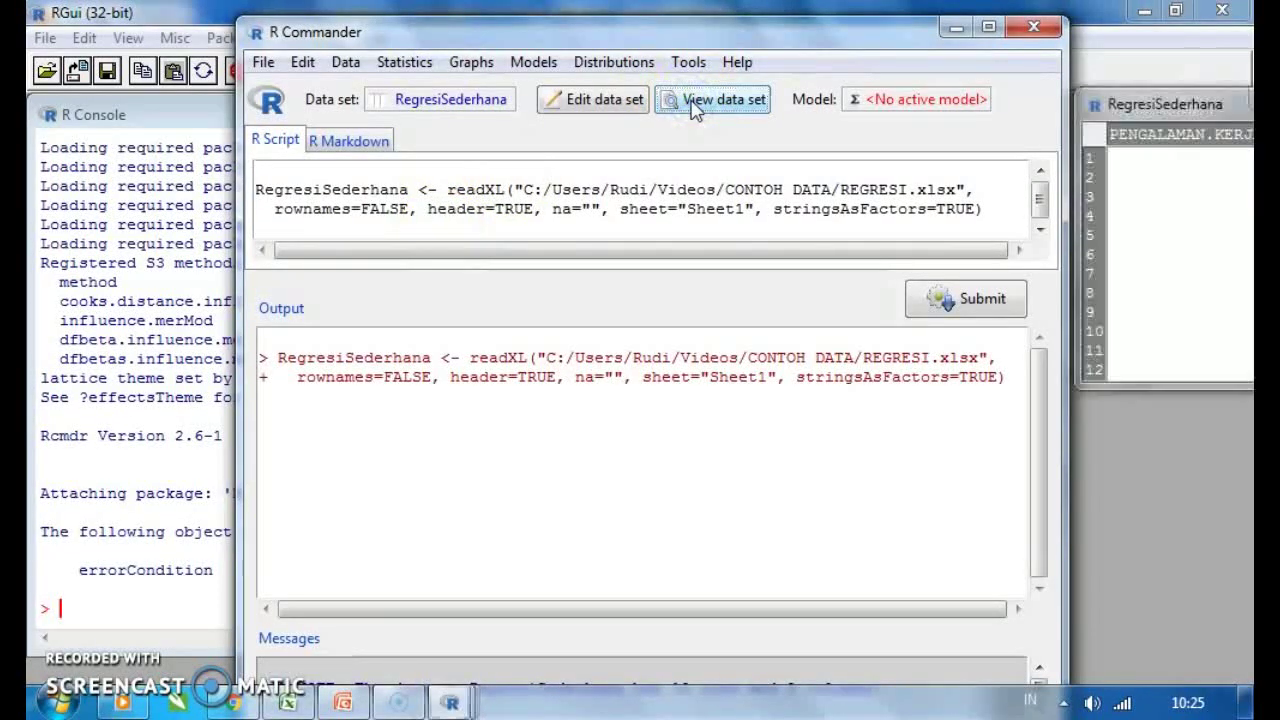
click(1212, 104)
click(943, 123)
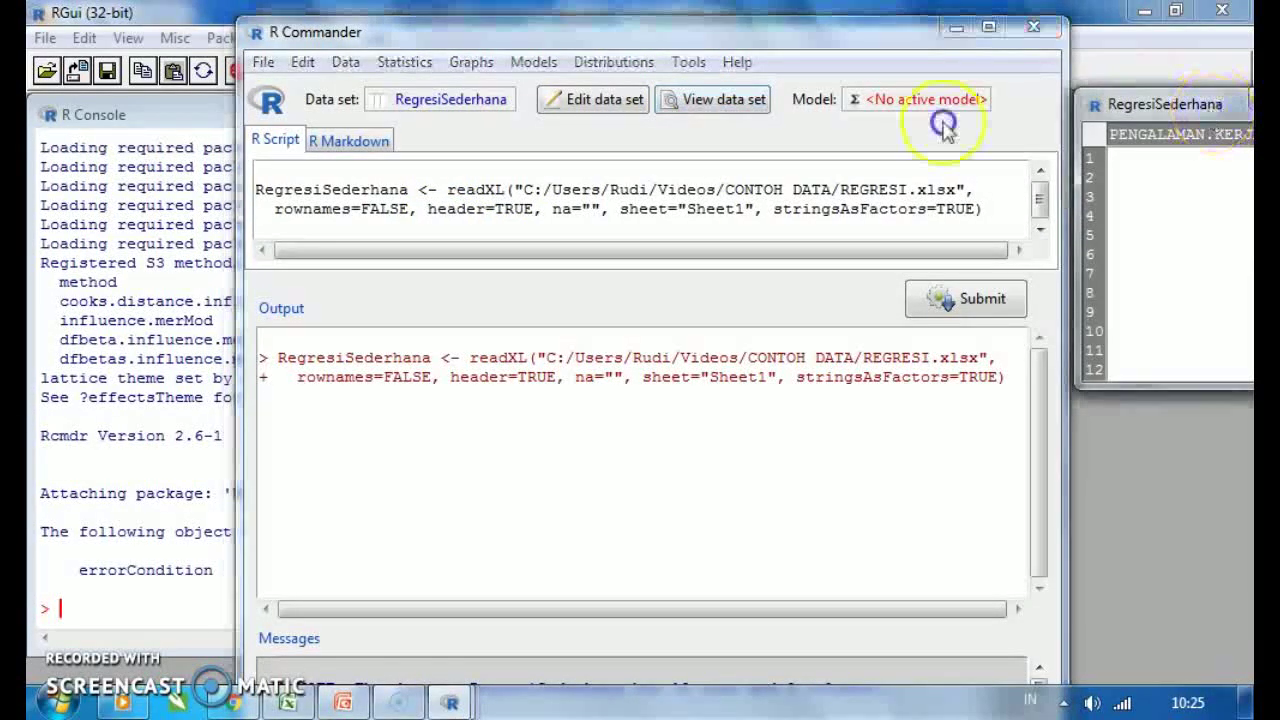
drag(1212, 110, 835, 135)
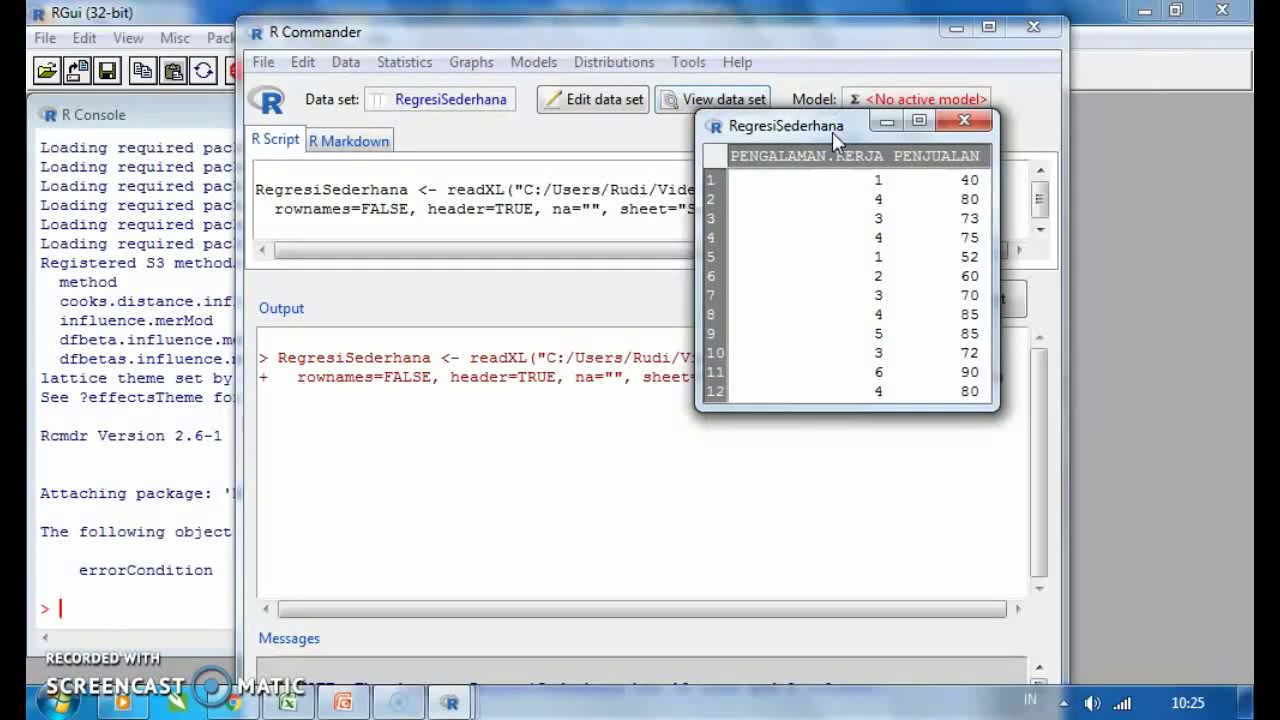
click(920, 122)
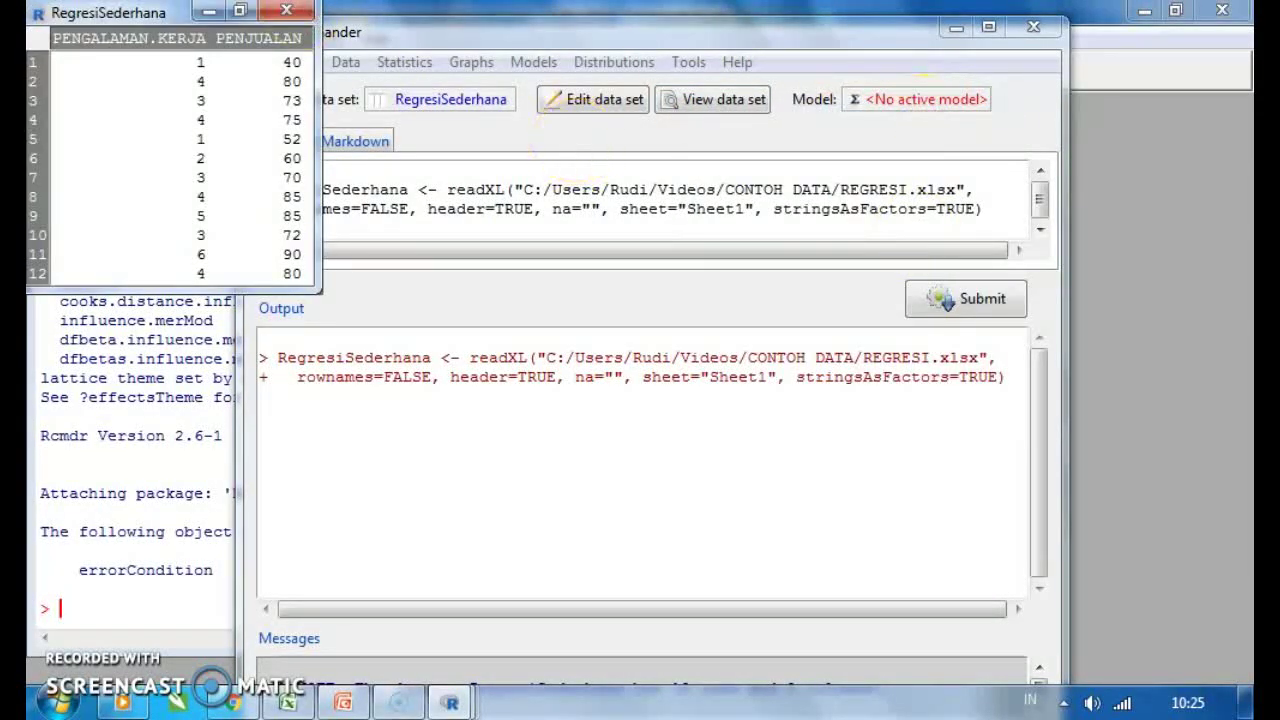
click(240, 10)
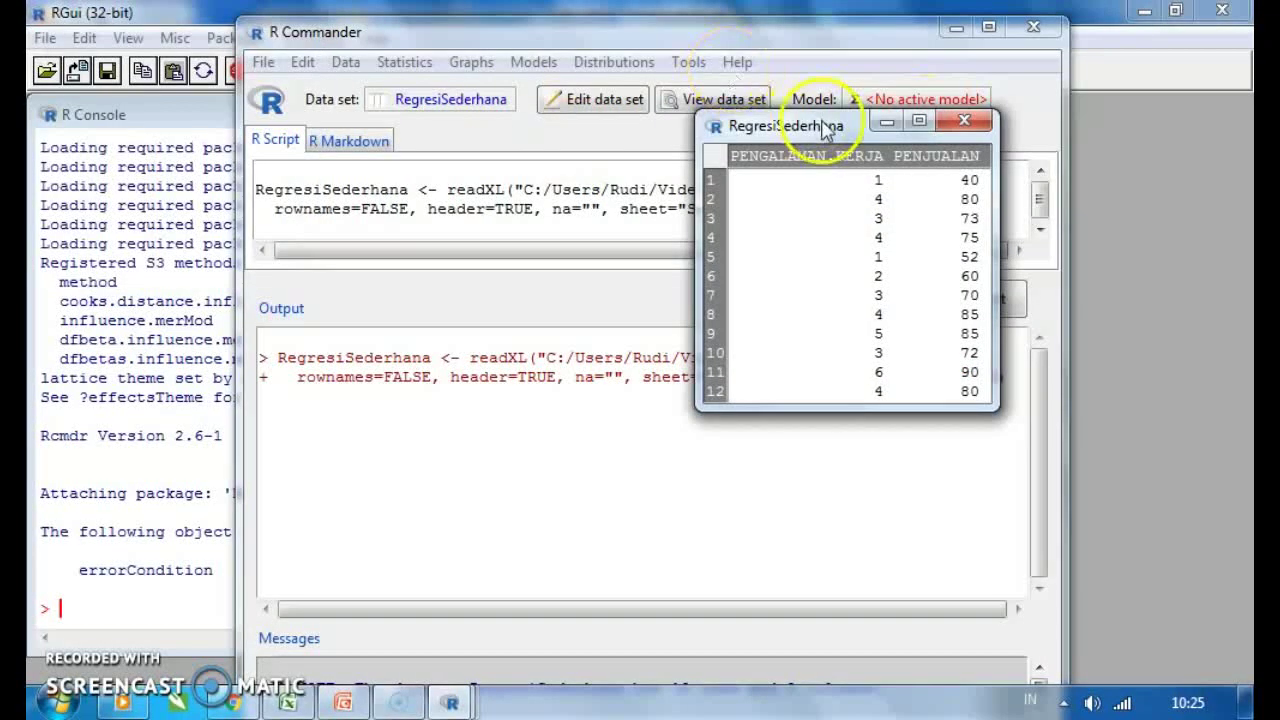
drag(820, 130, 570, 189)
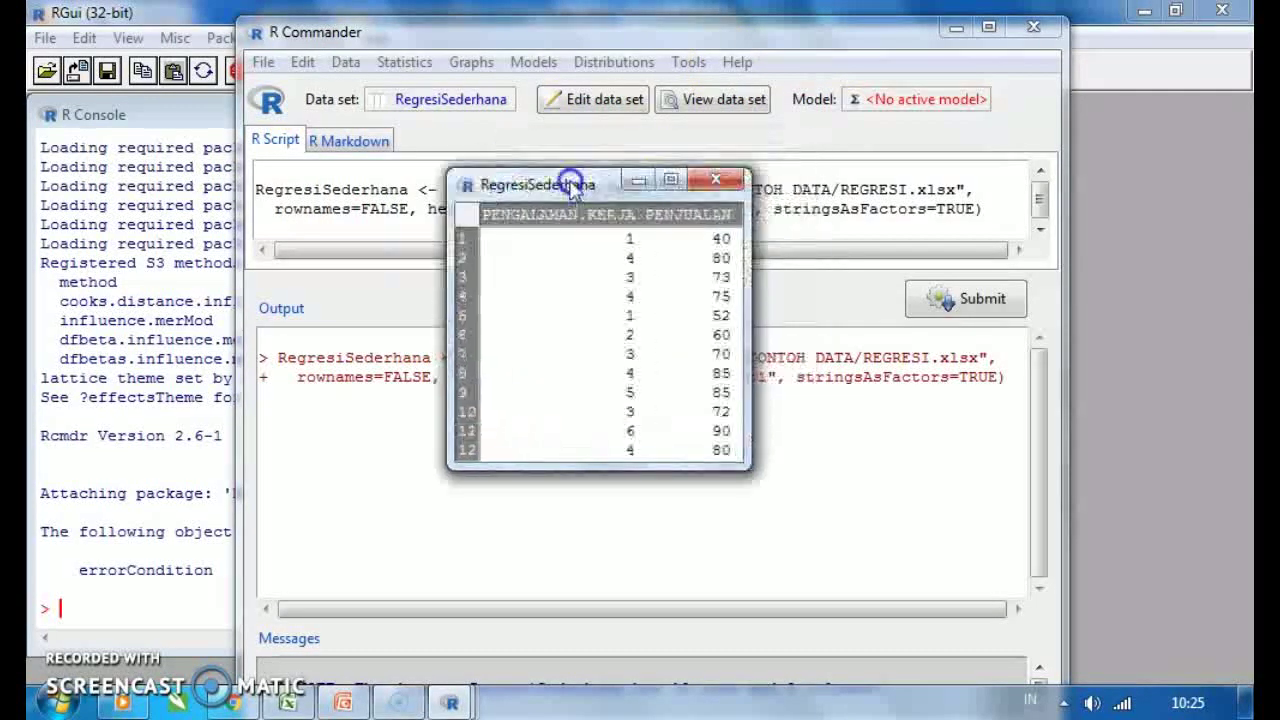
Check the row 12 values of PENGALAMAN.KERJA and PENJUALAN, and close the data viewer
click(632, 452)
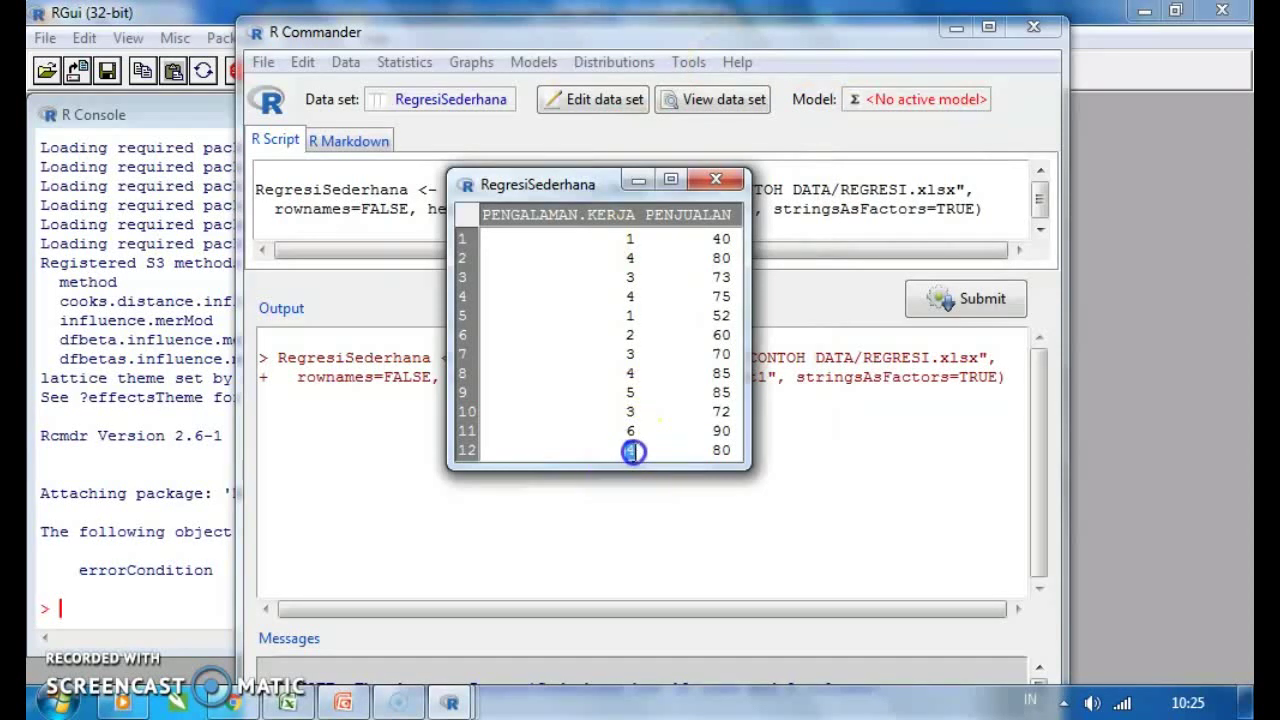
click(720, 450)
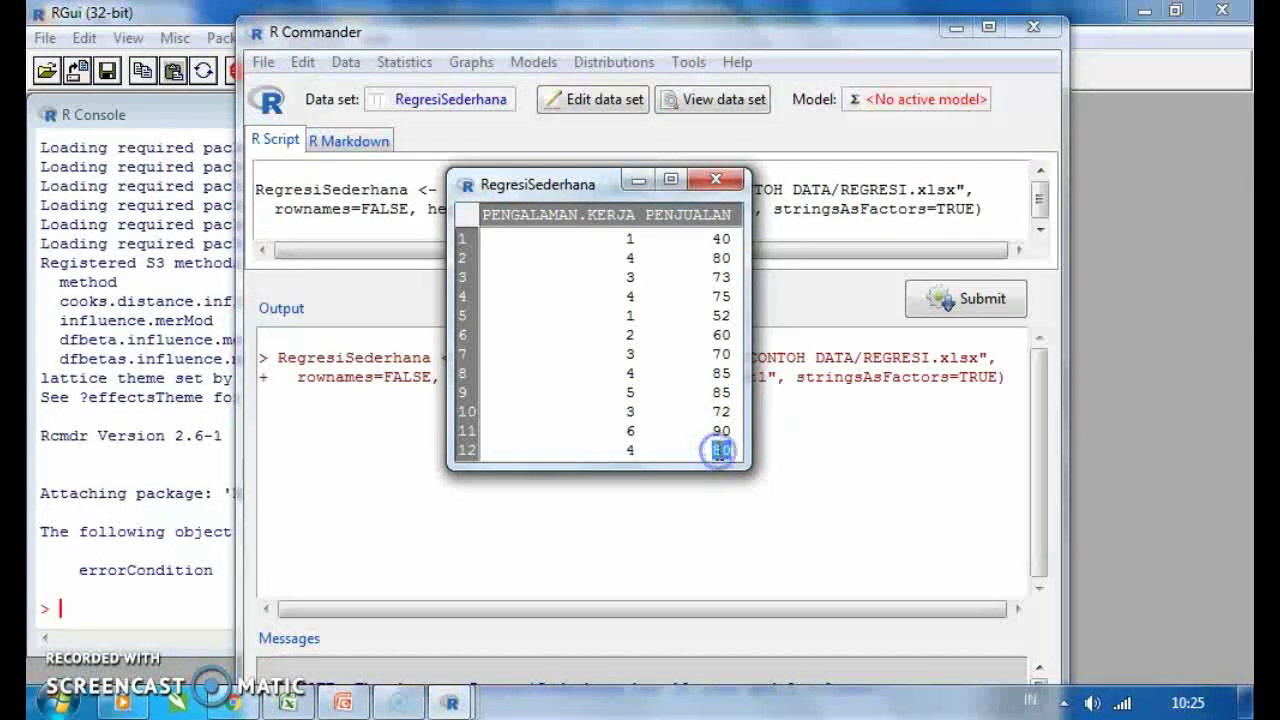
click(705, 451)
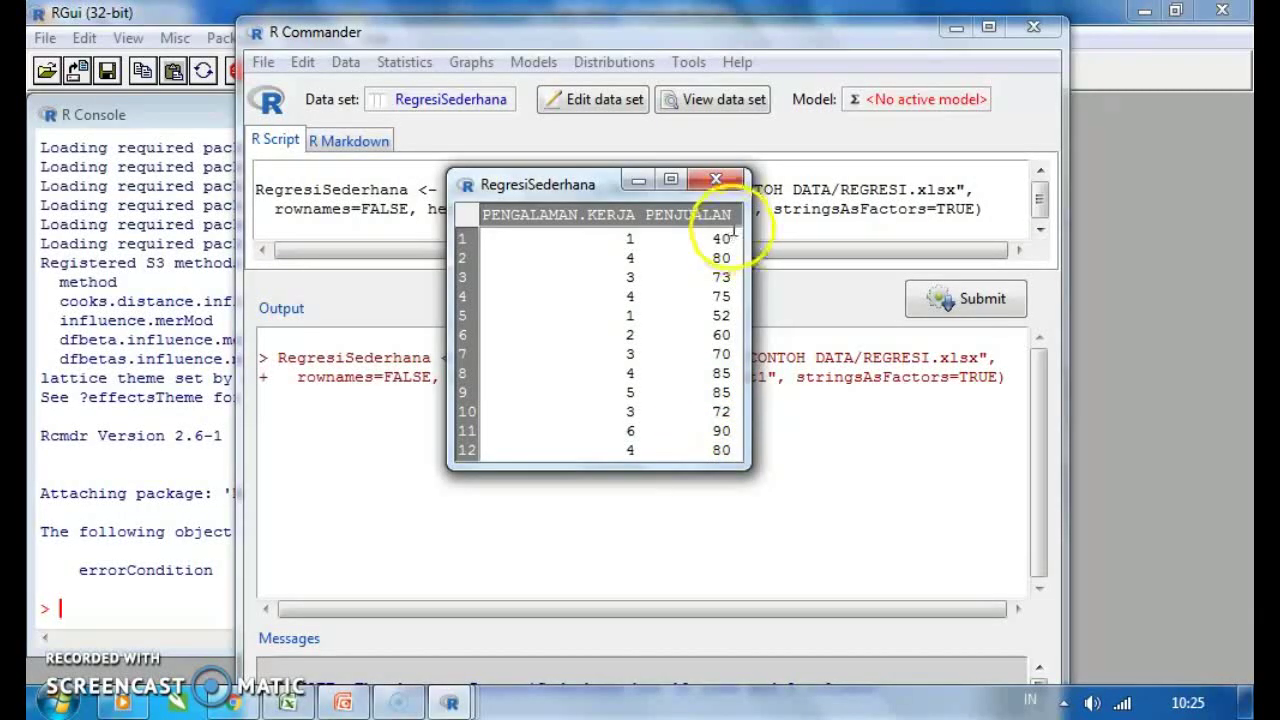
click(719, 181)
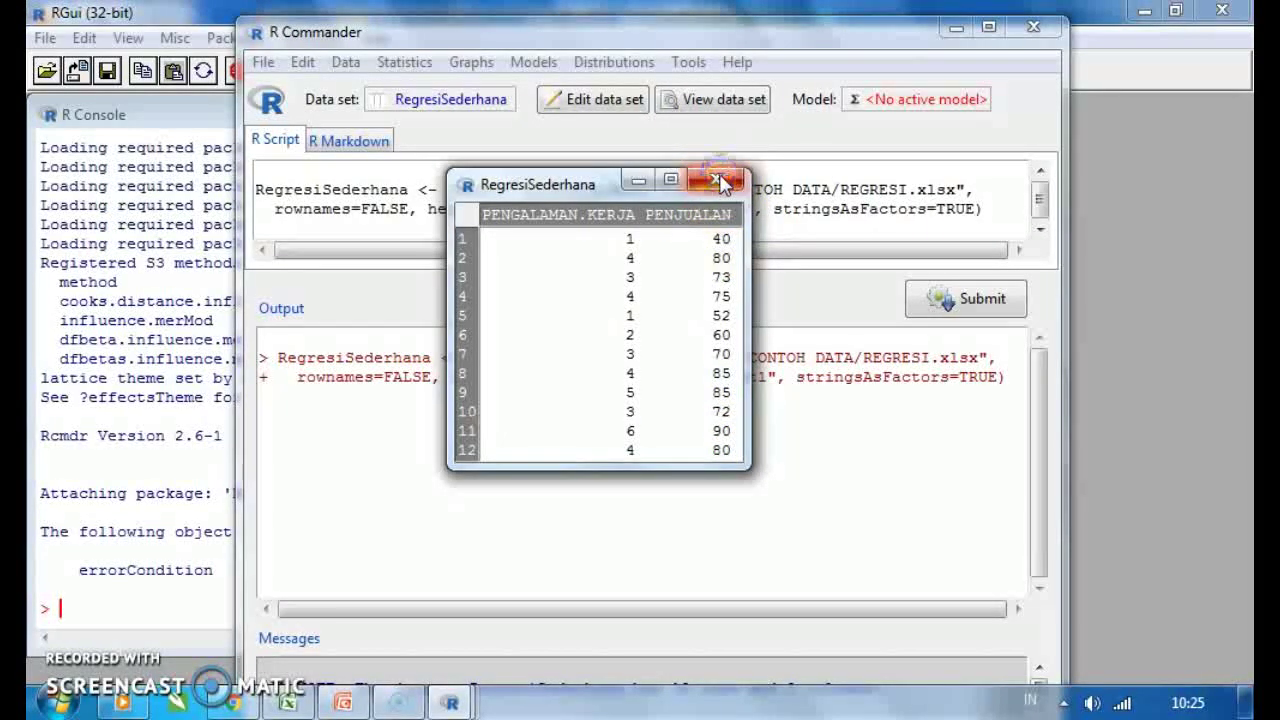
Start a linear regression with PENJUALAN as the response variable and PENGALAMAN.KERJA as the explanatory variable
click(405, 63)
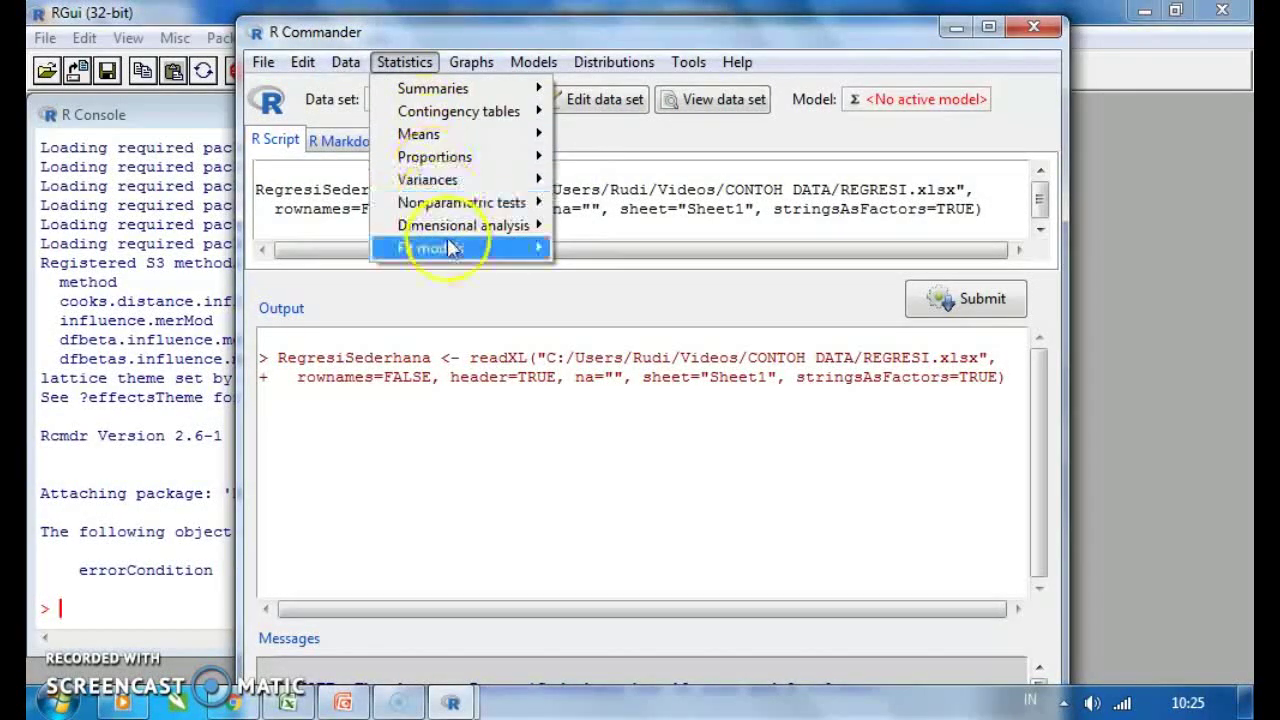
mouse_move(451, 254)
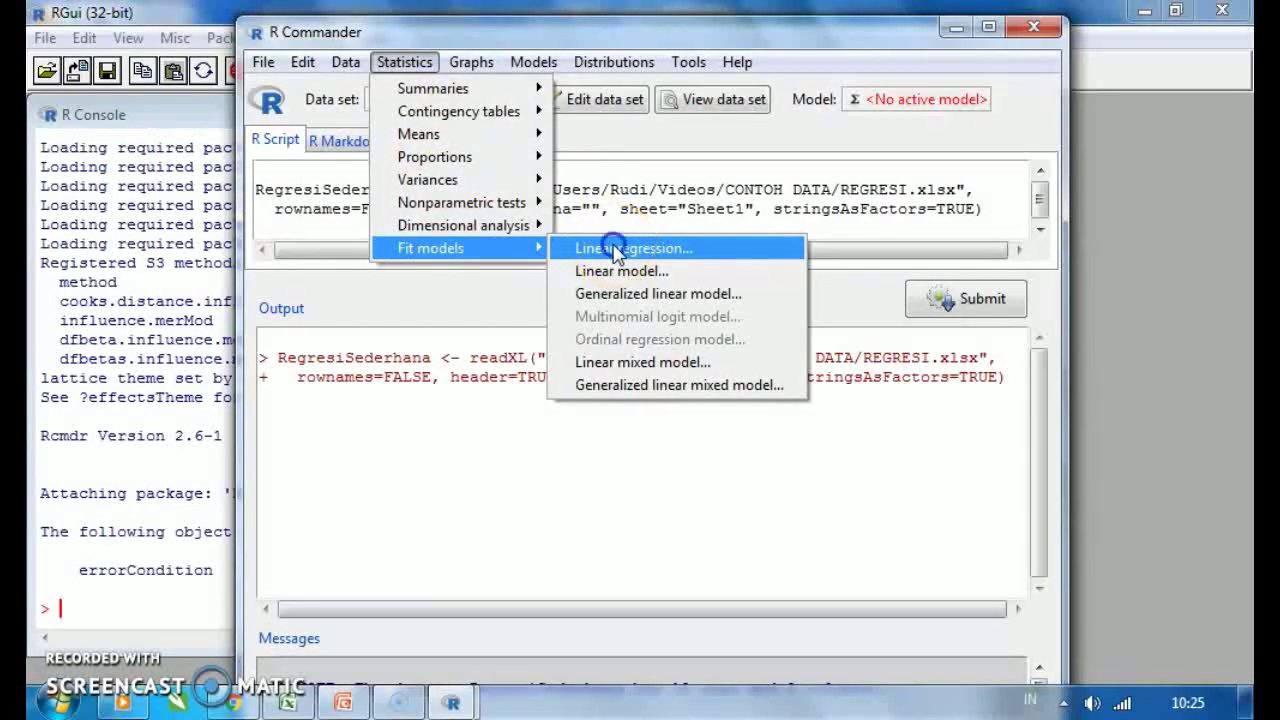
click(615, 251)
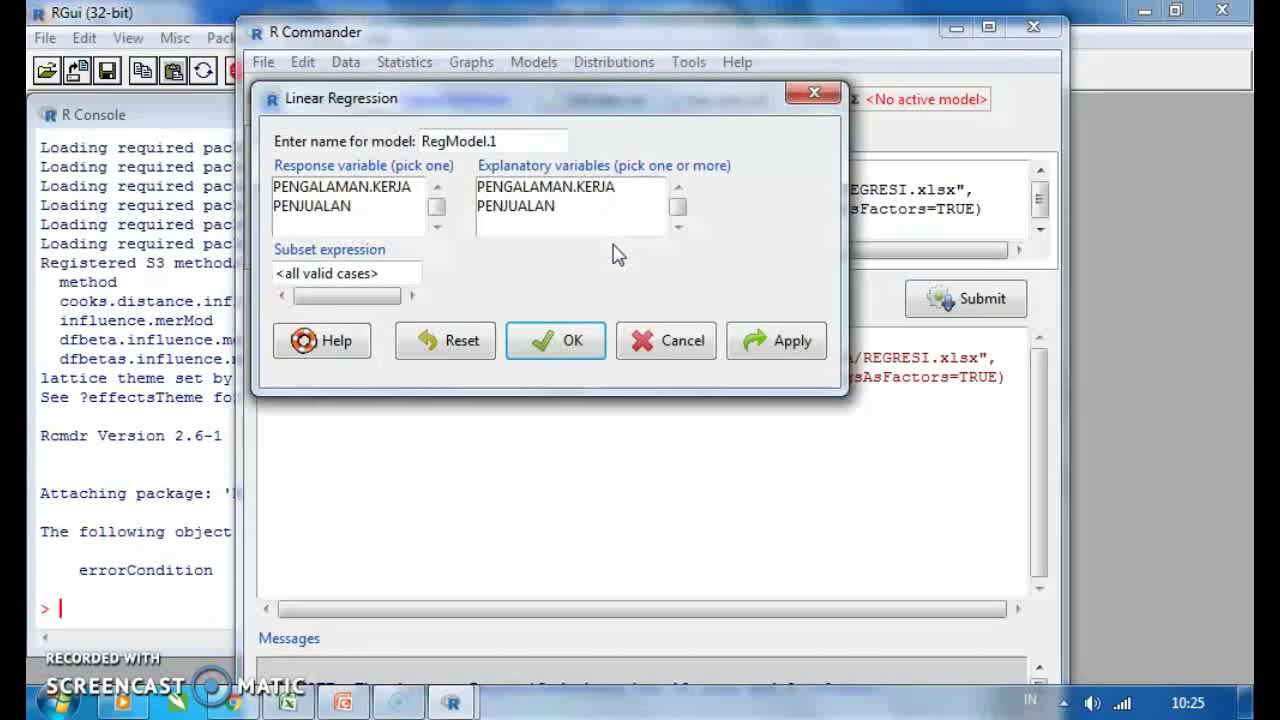
click(538, 189)
click(310, 208)
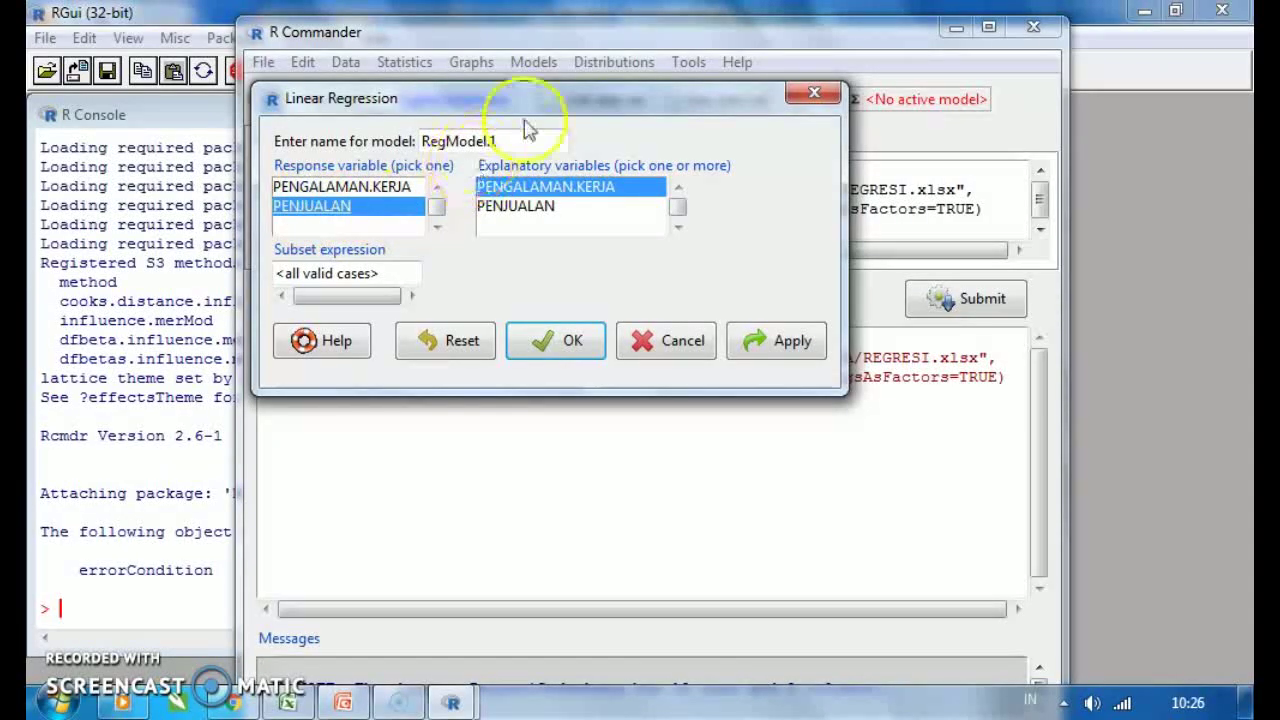
Name the regression model Regresi and run it on all valid cases
drag(511, 138, 402, 145)
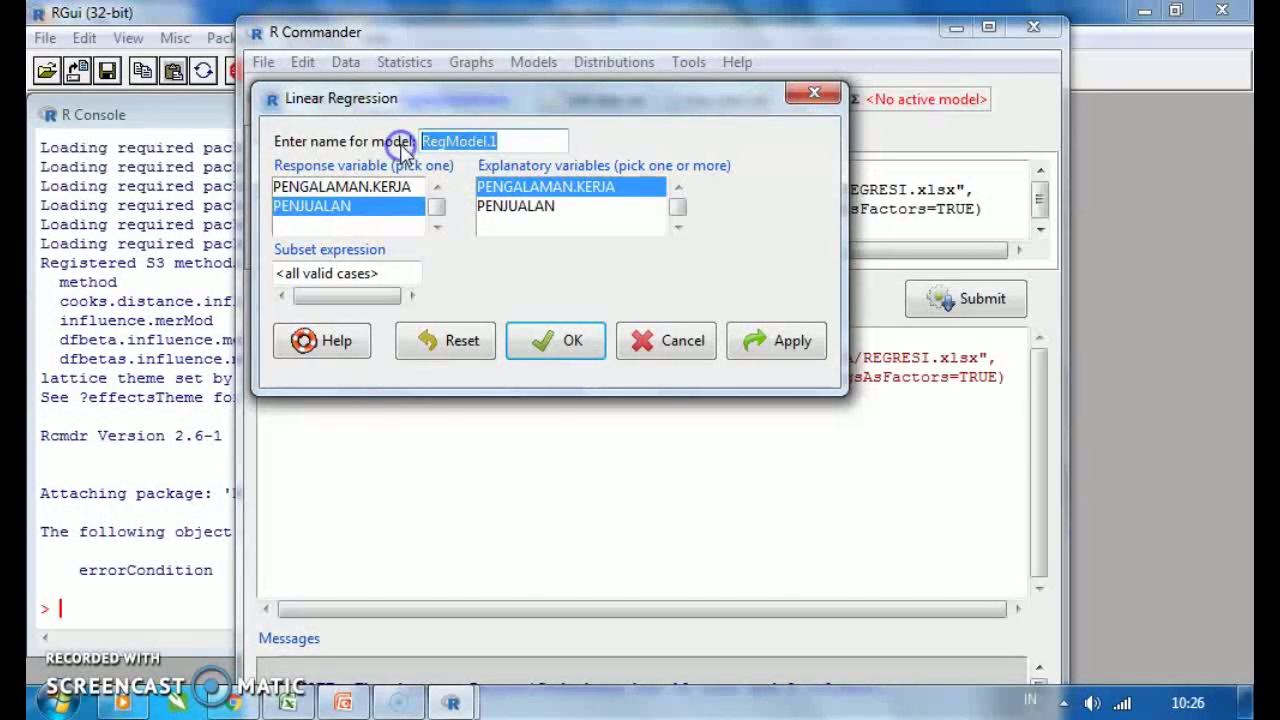
text(Regresi)
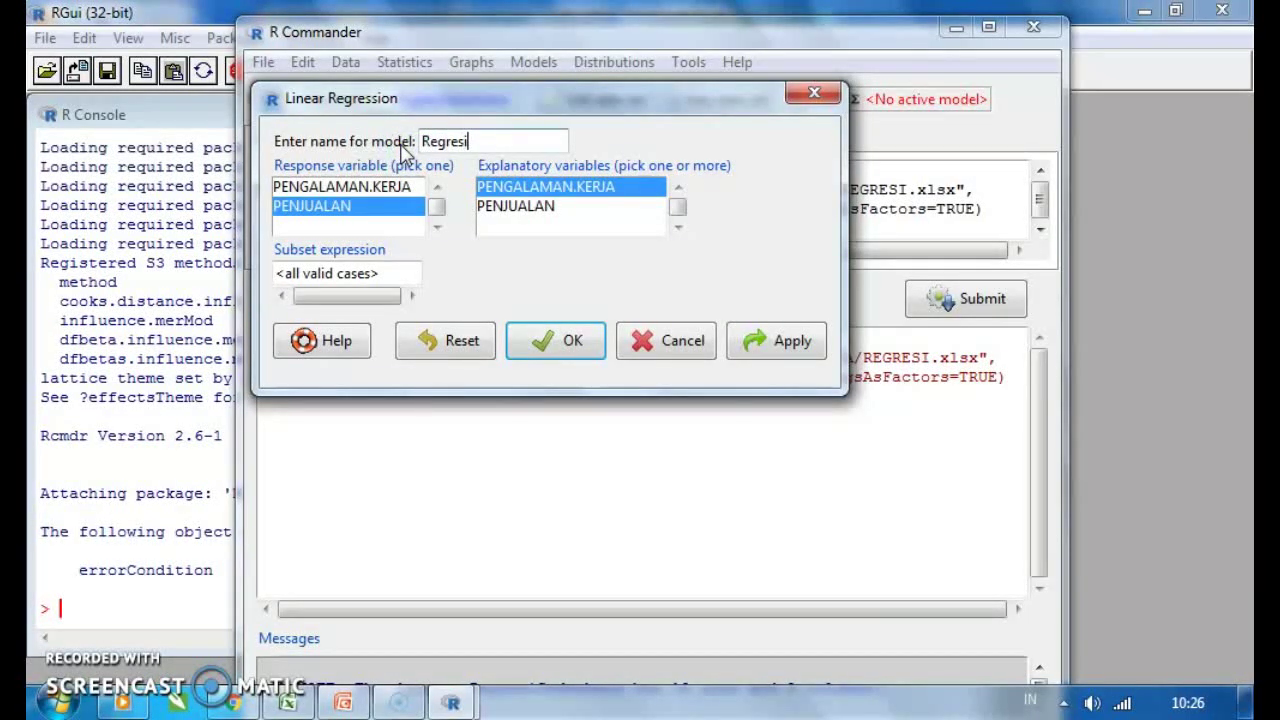
click(551, 344)
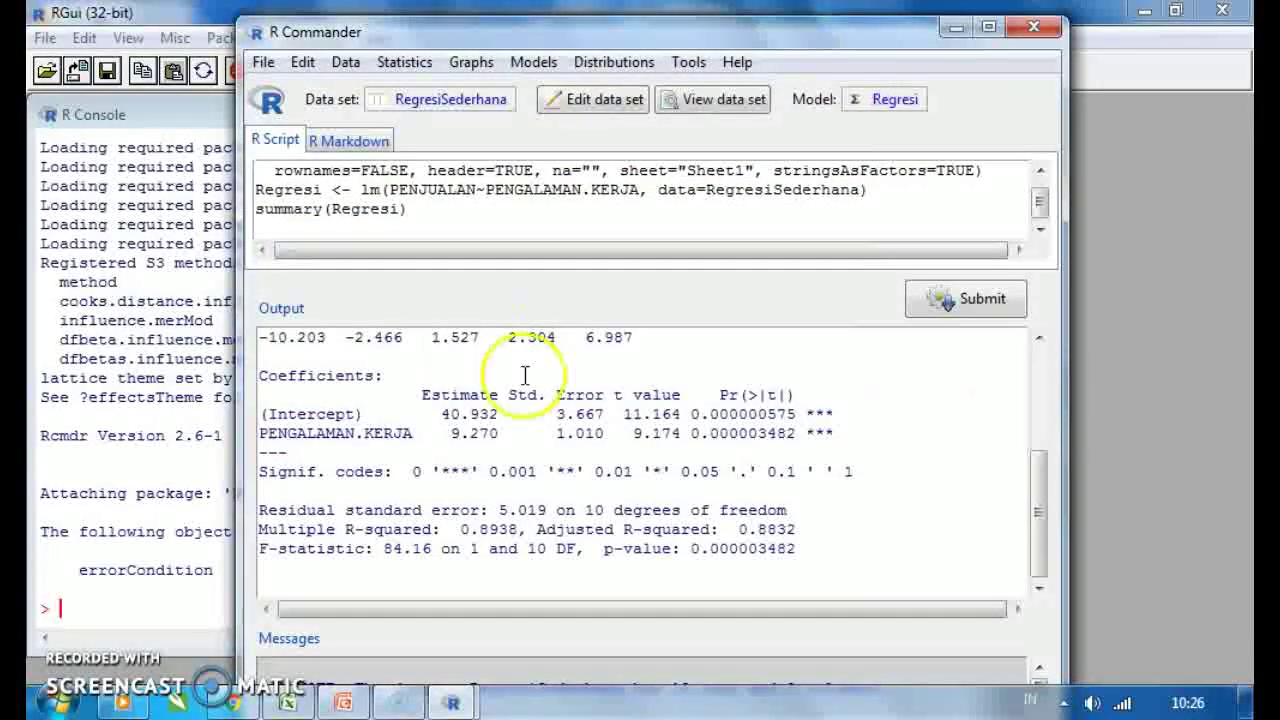
Examine the estimates for the intercept and PENGALAMAN.KERJA in the regression output
click(492, 433)
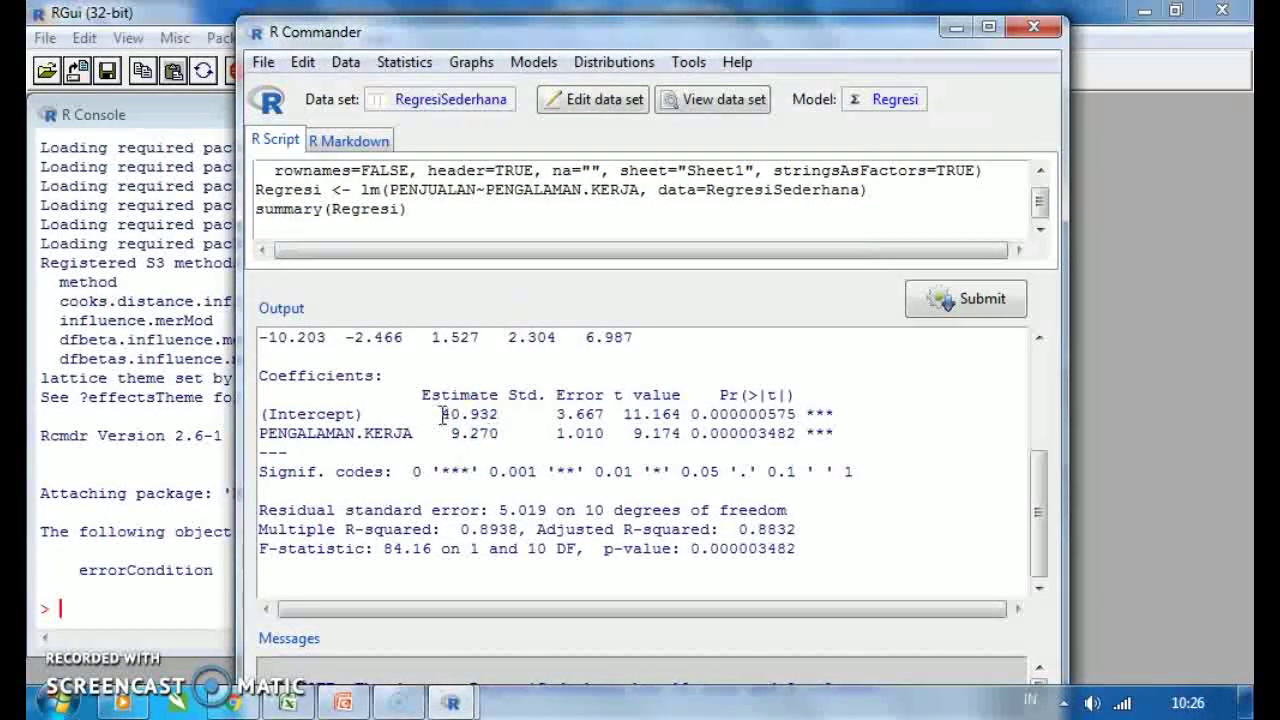
drag(443, 414, 500, 434)
click(499, 433)
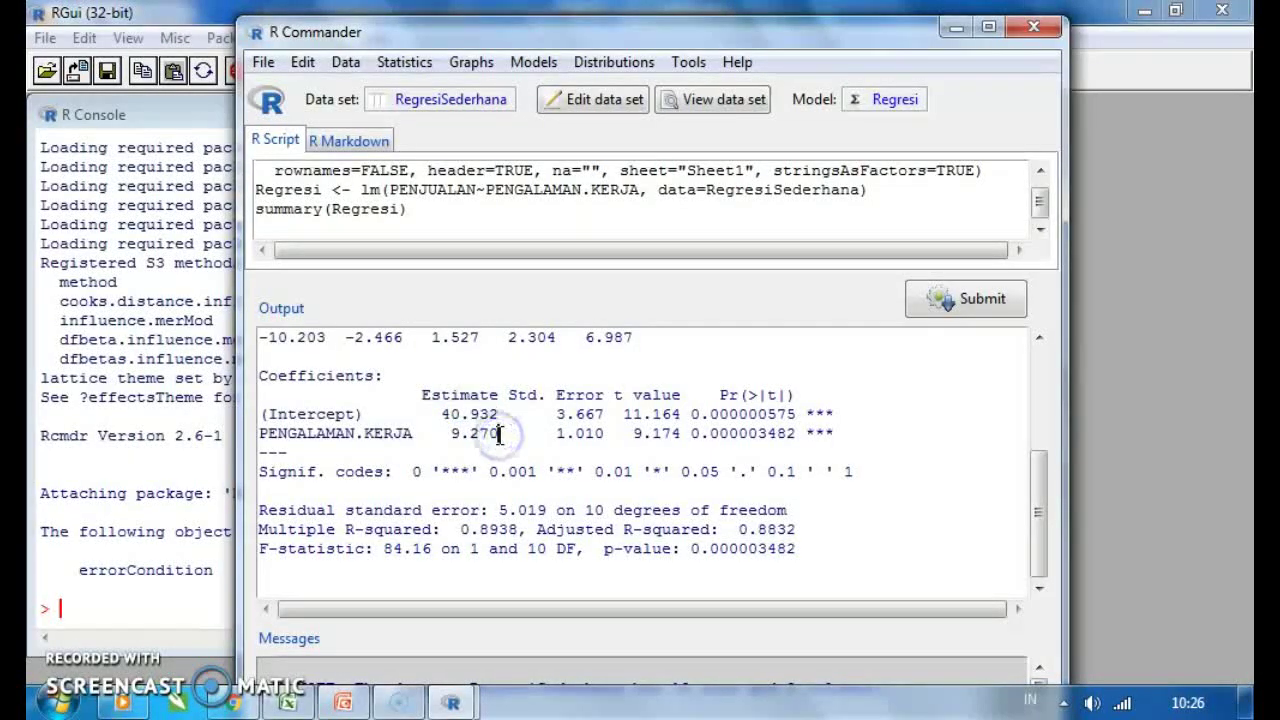
Switch to the Contoh Regresi Sederhana presentation in PowerPoint and examine the regression equation on slide 3
click(343, 703)
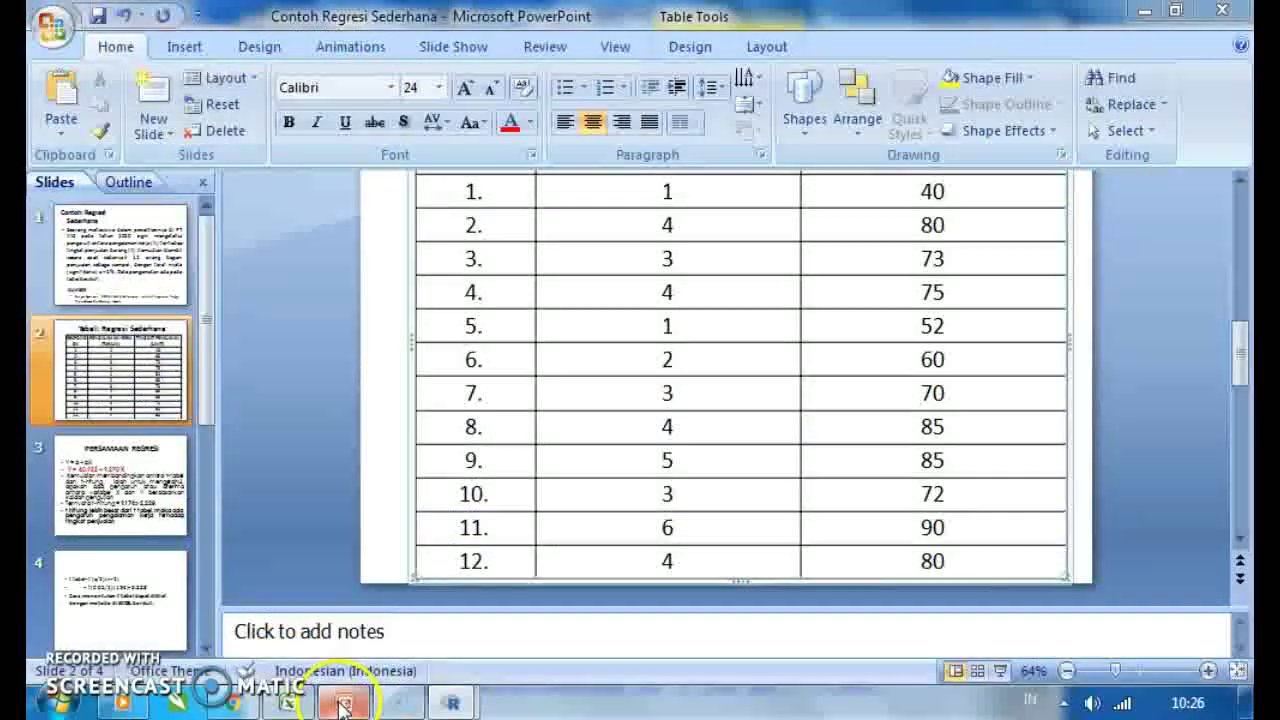
click(178, 513)
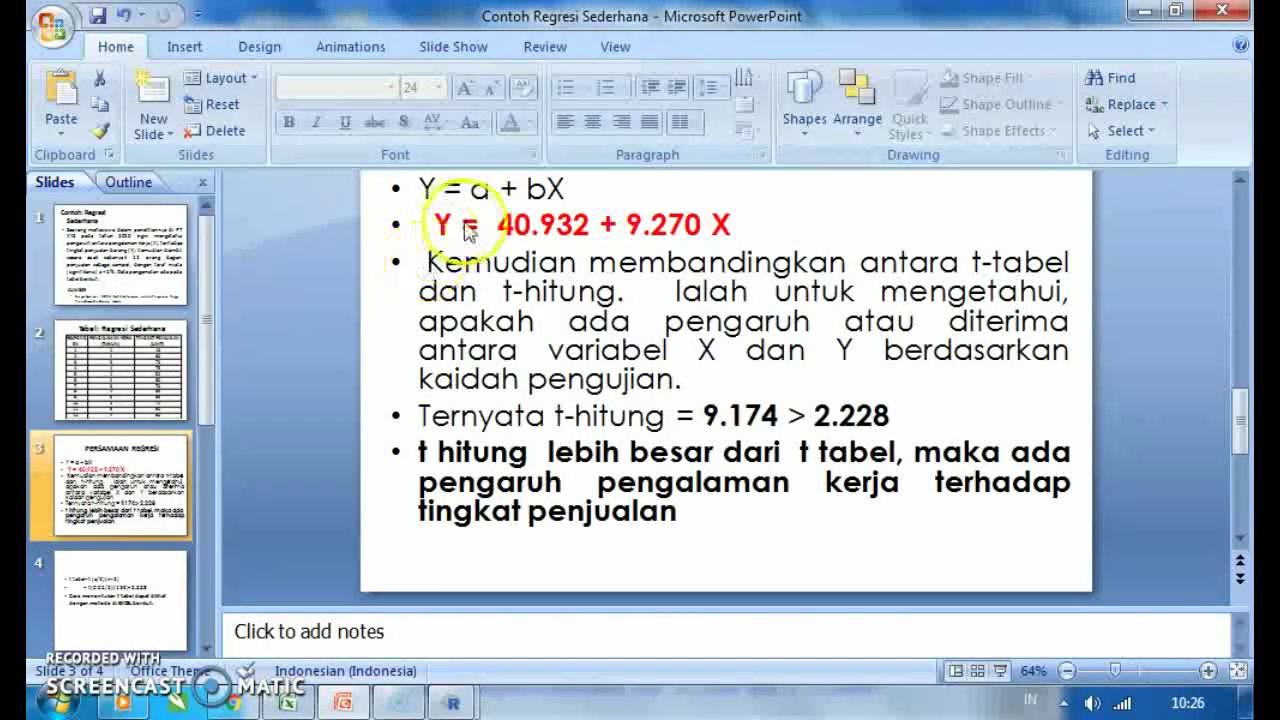
click(588, 224)
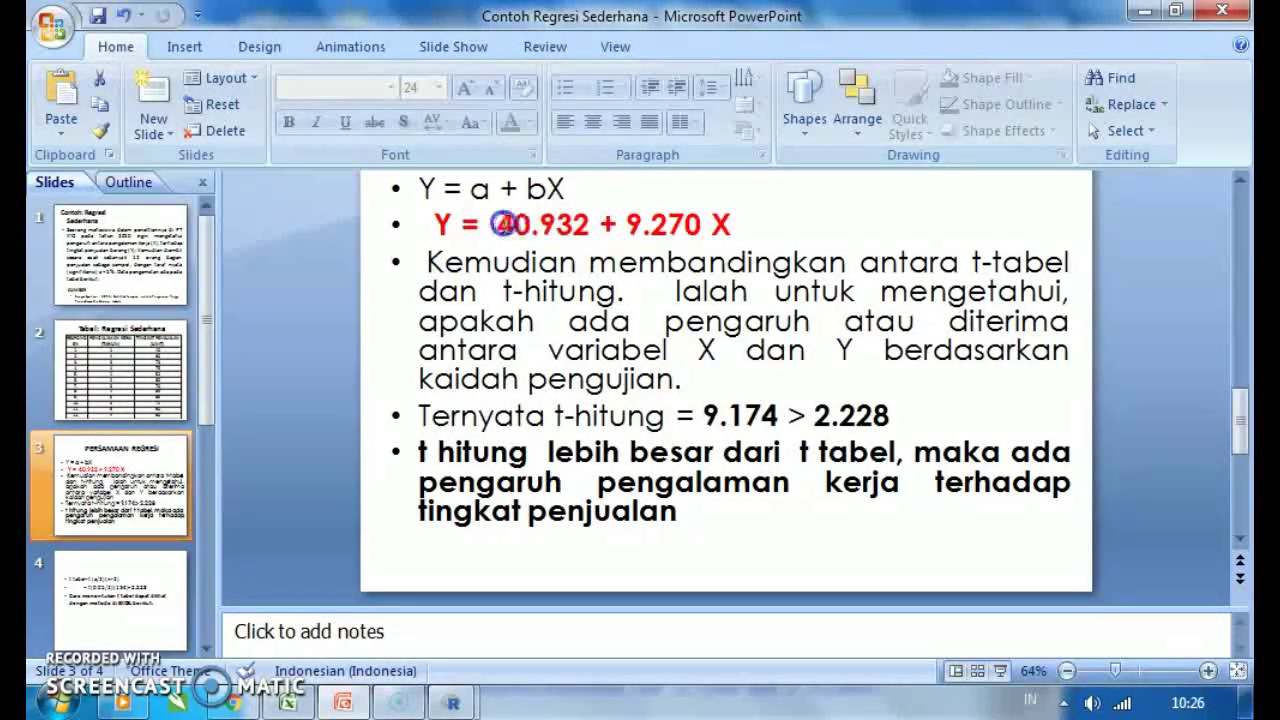